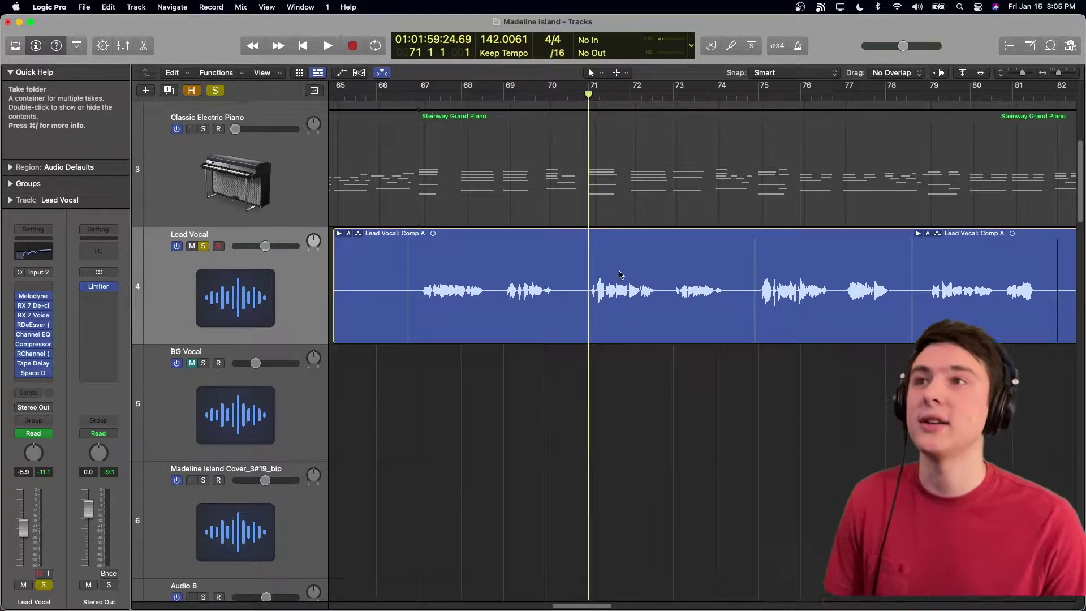
Step: Play the full mix briefly to audition the Lead Vocal section, then stop
{"action": "key", "text": "space"}
{"action": "key", "text": "s"}
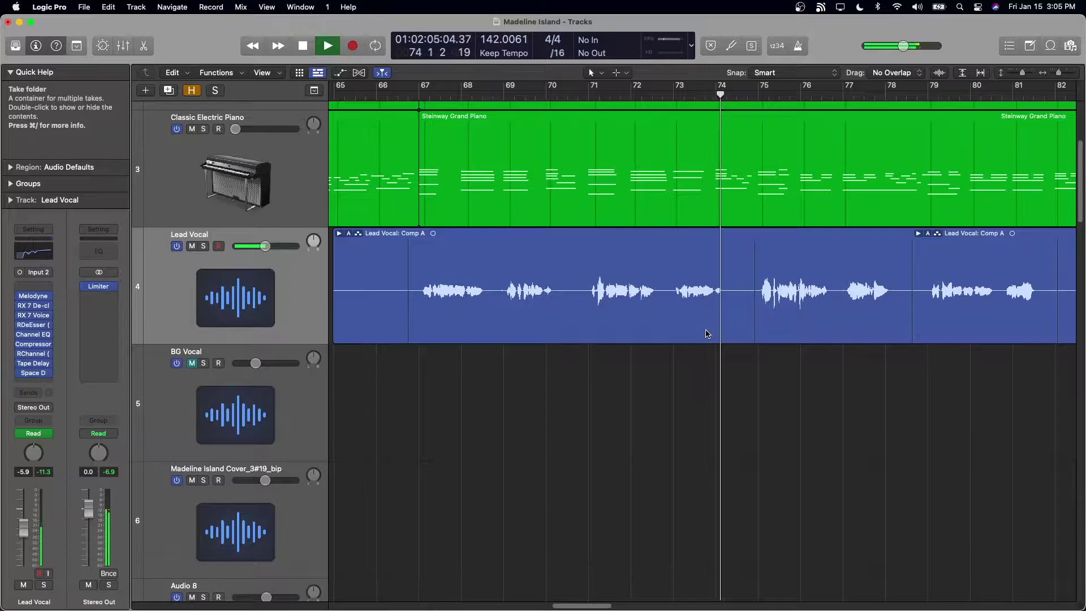
{"action": "key", "text": "space"}
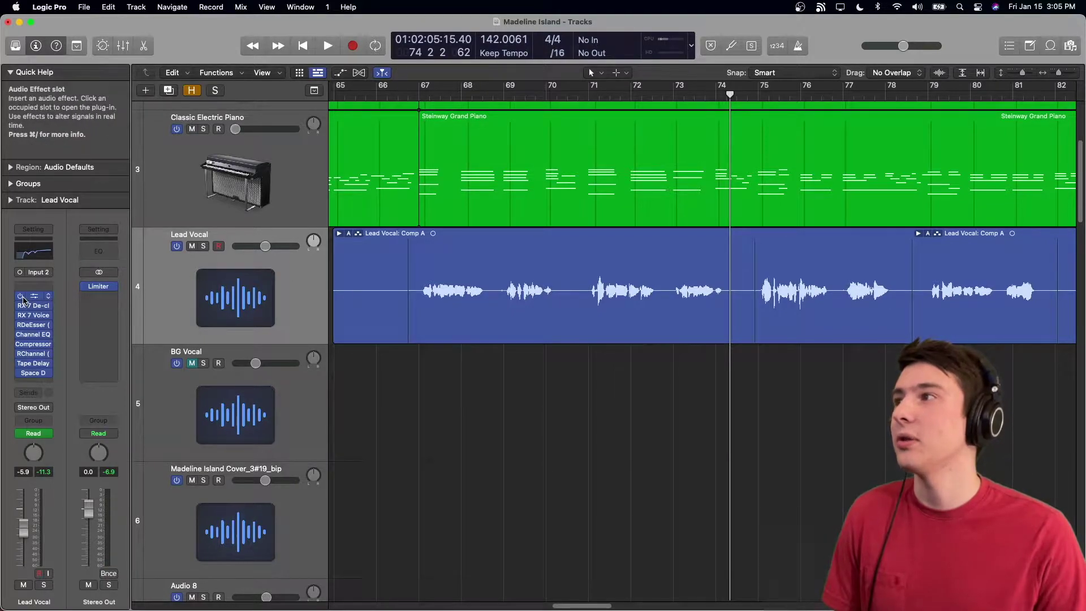
Step: Solo the Lead Vocal regions, play from around bar 71, and return the playhead there
{"action": "left_click", "coordinate": [189, 234]}
{"action": "key", "text": "s"}
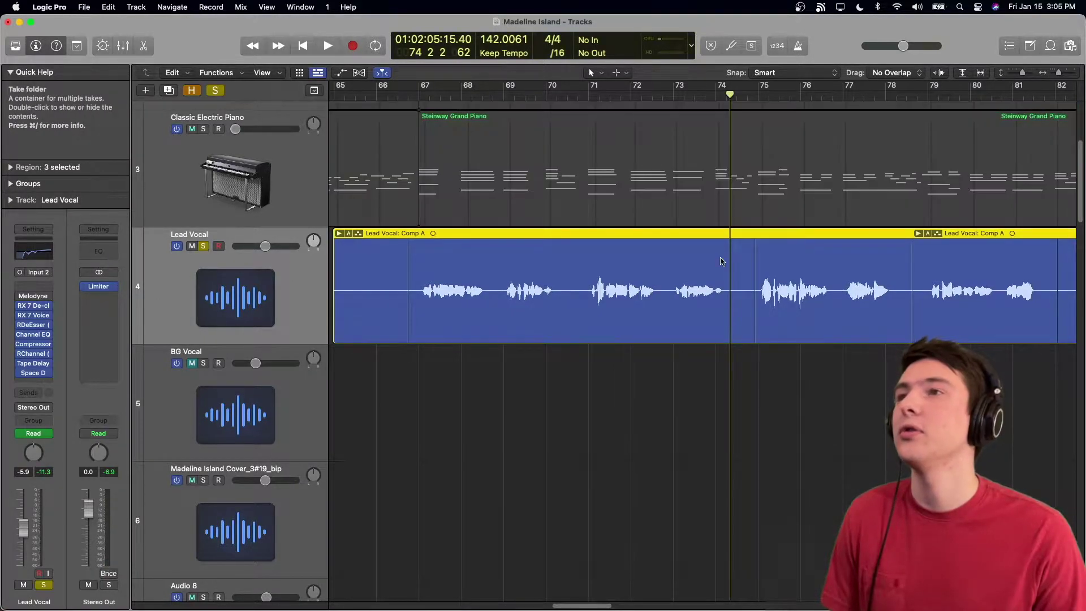
{"action": "double_click", "coordinate": [586, 95]}
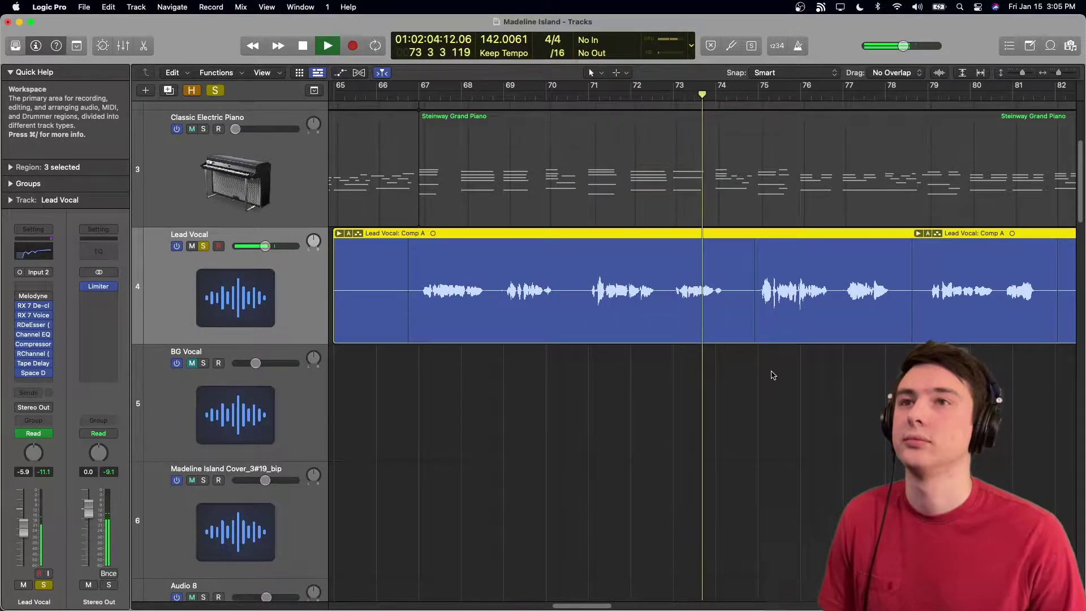
{"action": "key", "text": "space"}
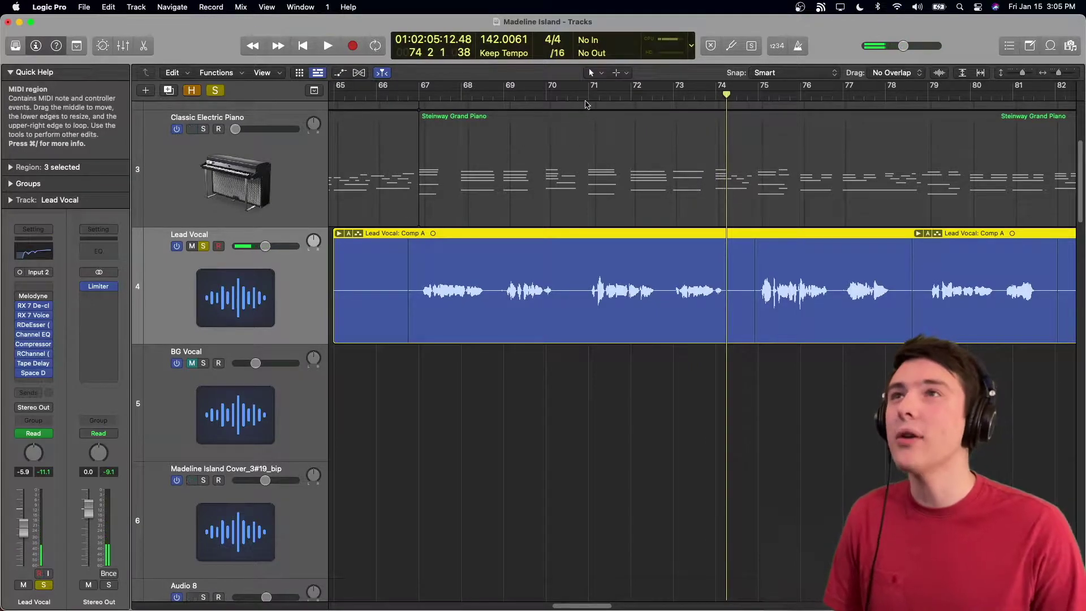
{"action": "left_click", "coordinate": [581, 95]}
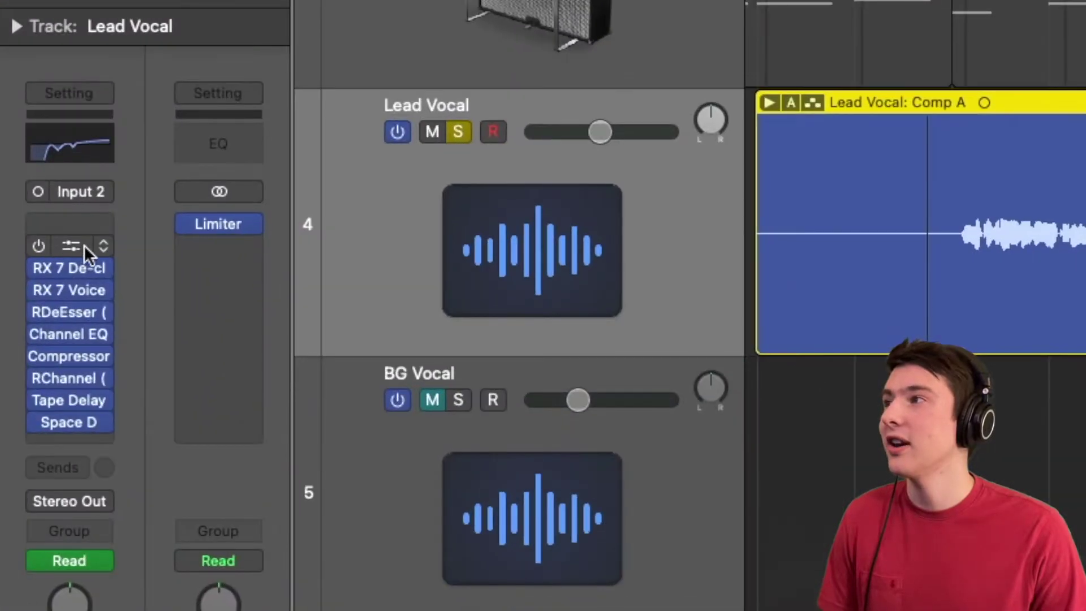
Step: Insert Melodyne Mono in the Lead Vocal's empty insert slot and move its window below the tracks
{"action": "left_click", "coordinate": [65, 221]}
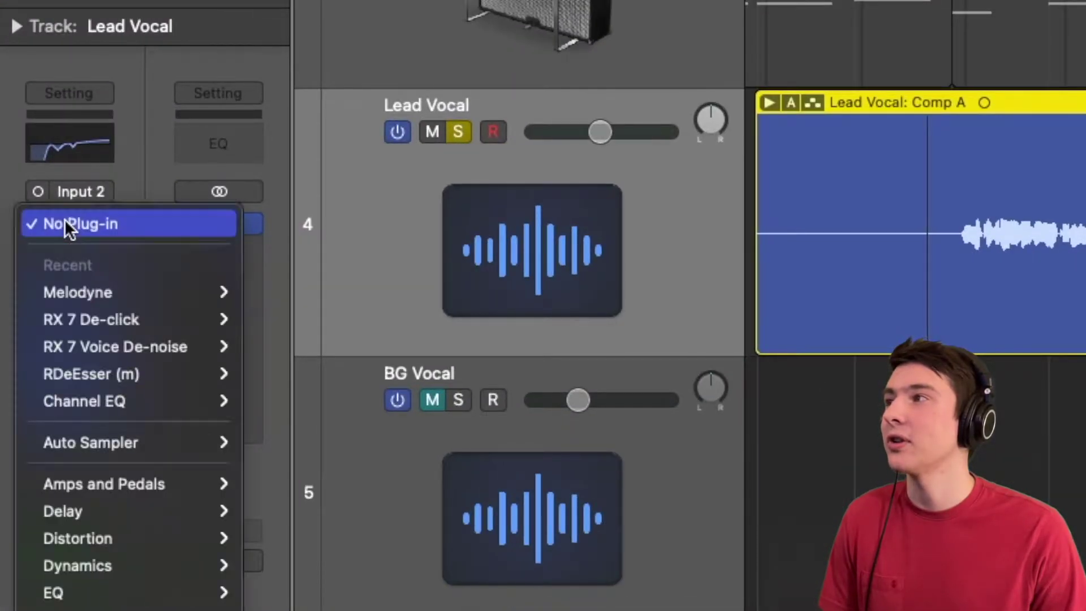
{"action": "mouse_move", "coordinate": [122, 293]}
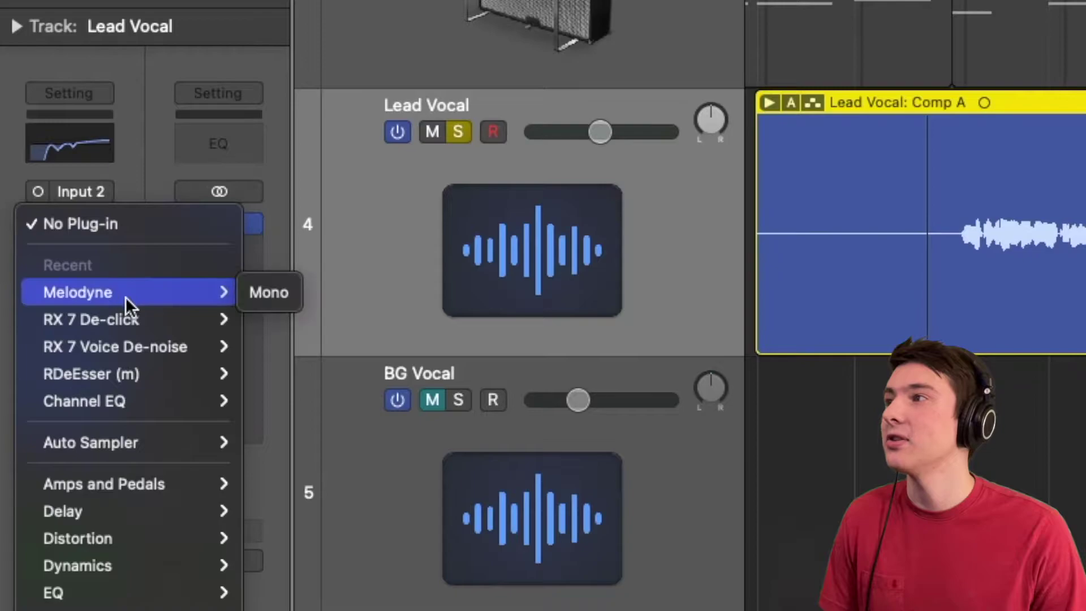
{"action": "left_click", "coordinate": [266, 290]}
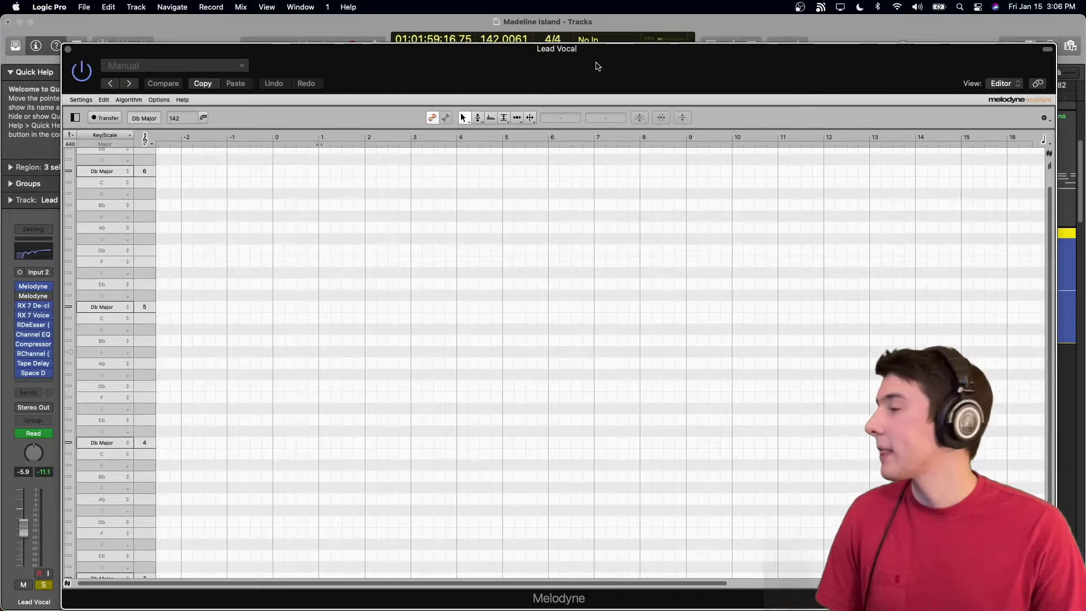
{"action": "left_click_drag", "start_coordinate": [596, 66], "coordinate": [616, 382]}
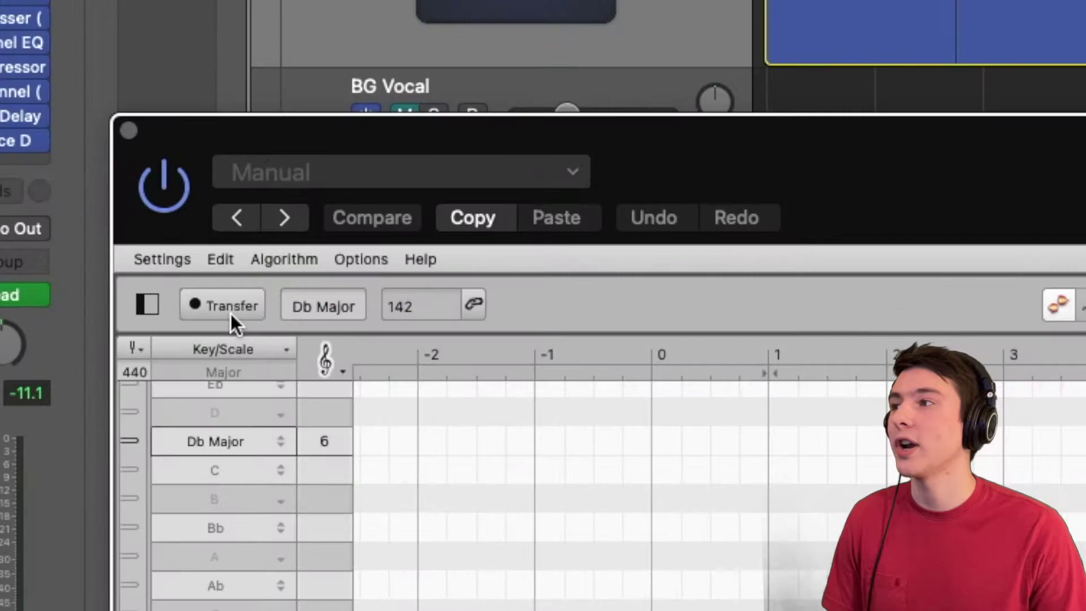
Step: Transfer the Lead Vocal phrase in bars 71–74 into Melodyne, then move the window back up
{"action": "left_click", "coordinate": [237, 321]}
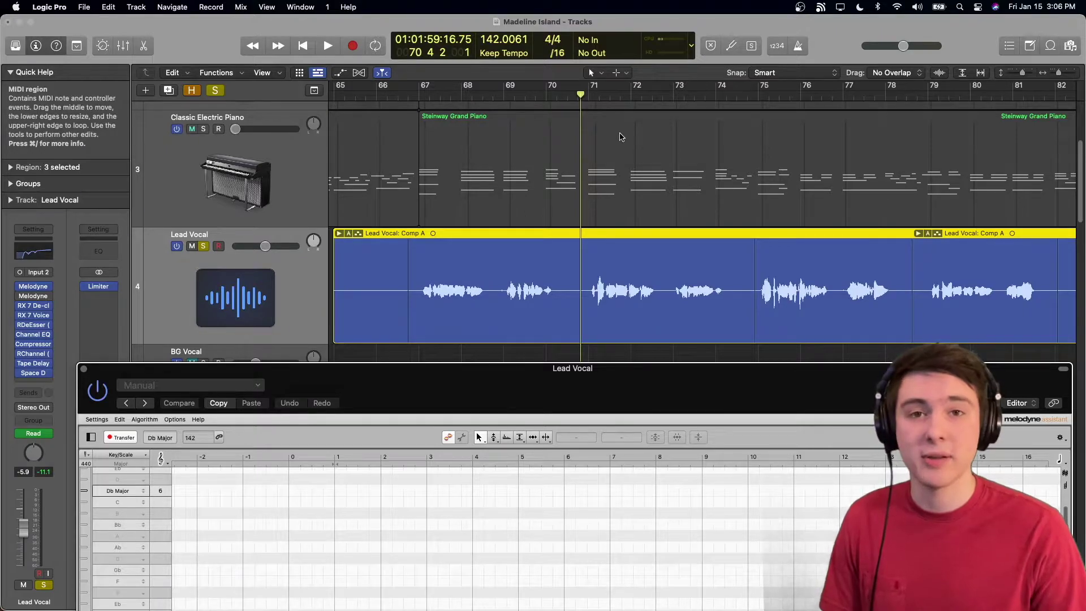
{"action": "key", "text": "space"}
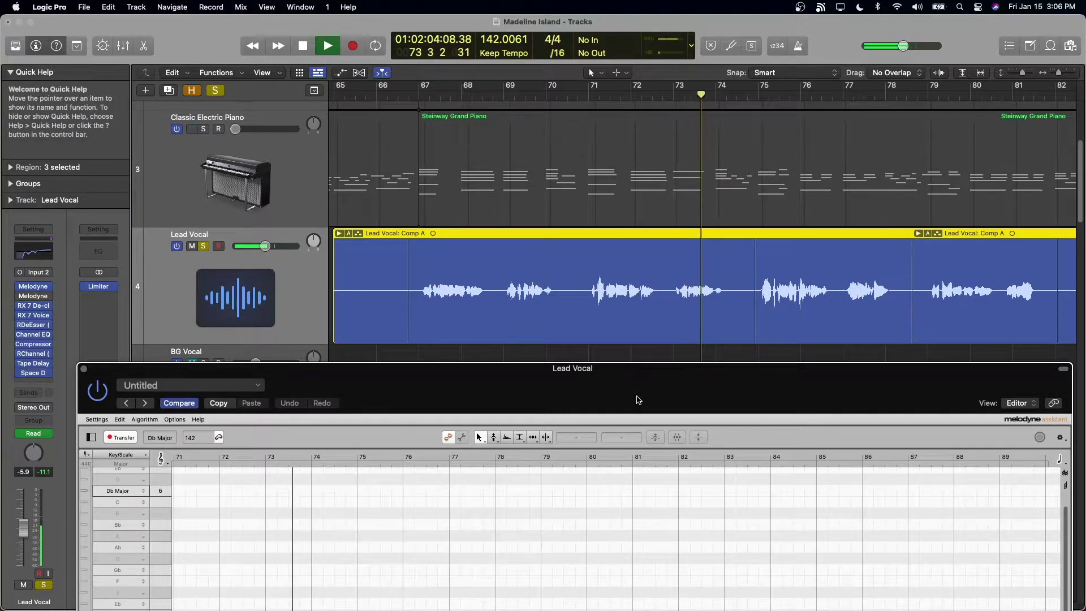
{"action": "key", "text": "space"}
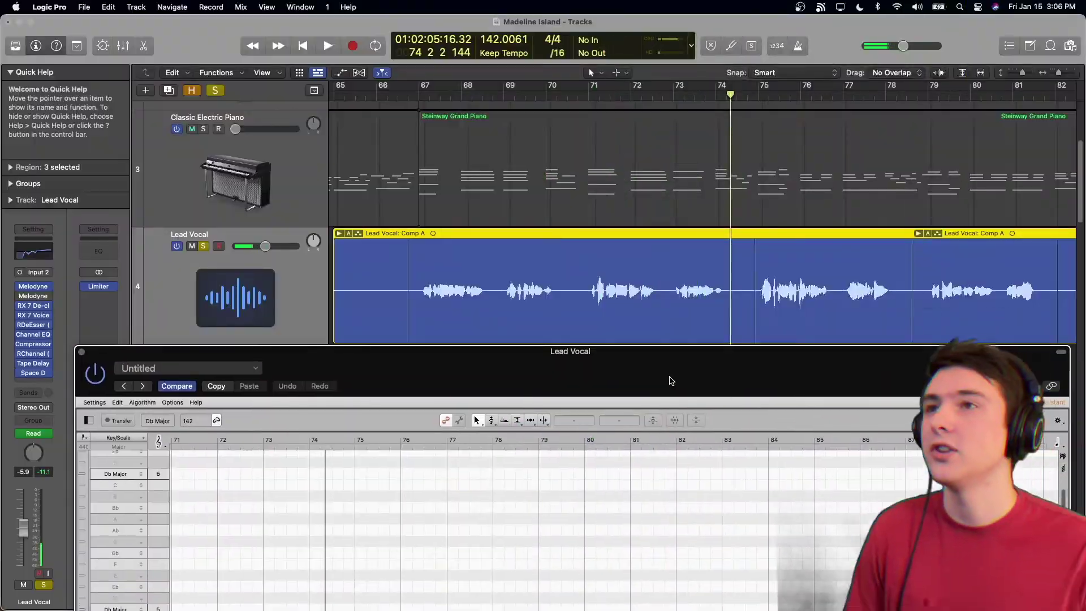
{"action": "left_click_drag", "start_coordinate": [671, 381], "coordinate": [666, 81]}
Step: Zoom Melodyne's note grid horizontally and vertically until the phrase's notes are large and readable
{"action": "scroll", "coordinate": [585, 294], "scroll_direction": "left", "scroll_amount": 5}
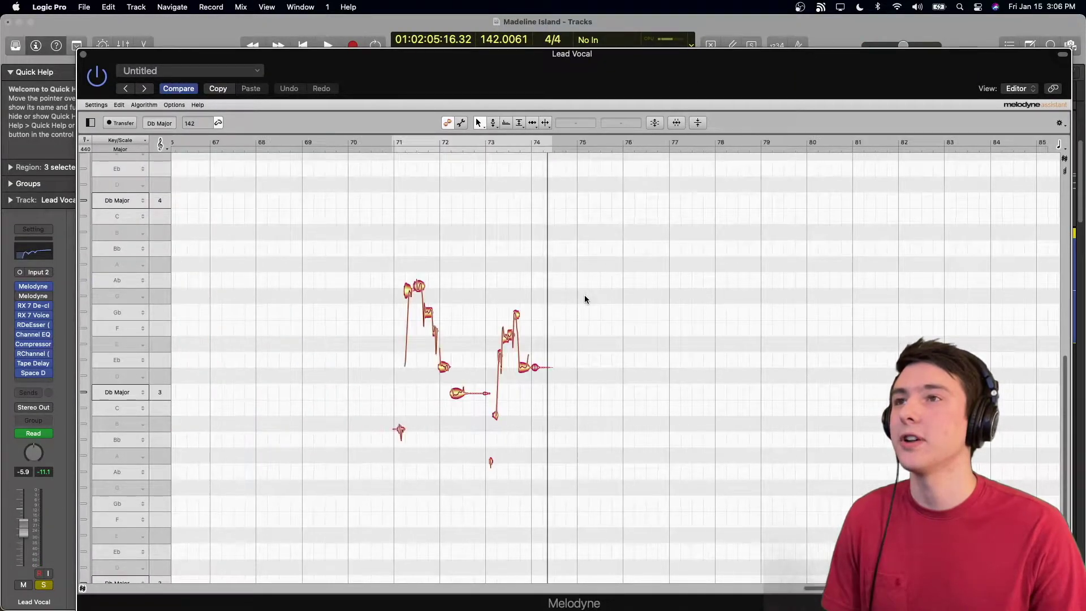
{"action": "scroll", "coordinate": [585, 294], "scroll_direction": "left", "scroll_amount": 5}
{"action": "scroll", "coordinate": [585, 294], "scroll_direction": "right", "scroll_amount": 4}
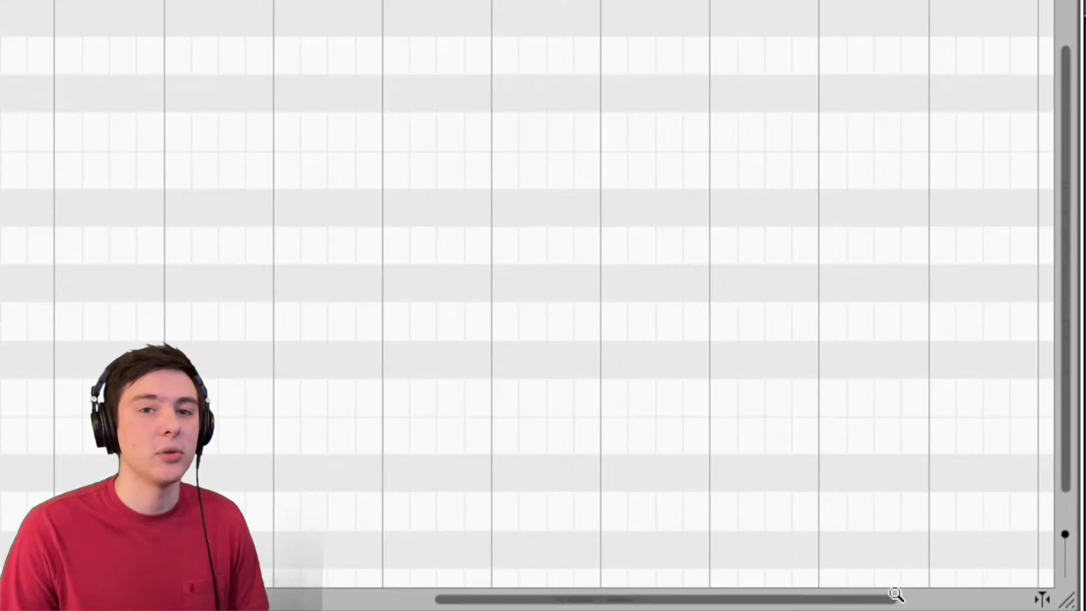
{"action": "left_click_drag", "start_coordinate": [897, 597], "coordinate": [613, 595]}
{"action": "scroll", "coordinate": [578, 427], "scroll_direction": "right", "scroll_amount": 3}
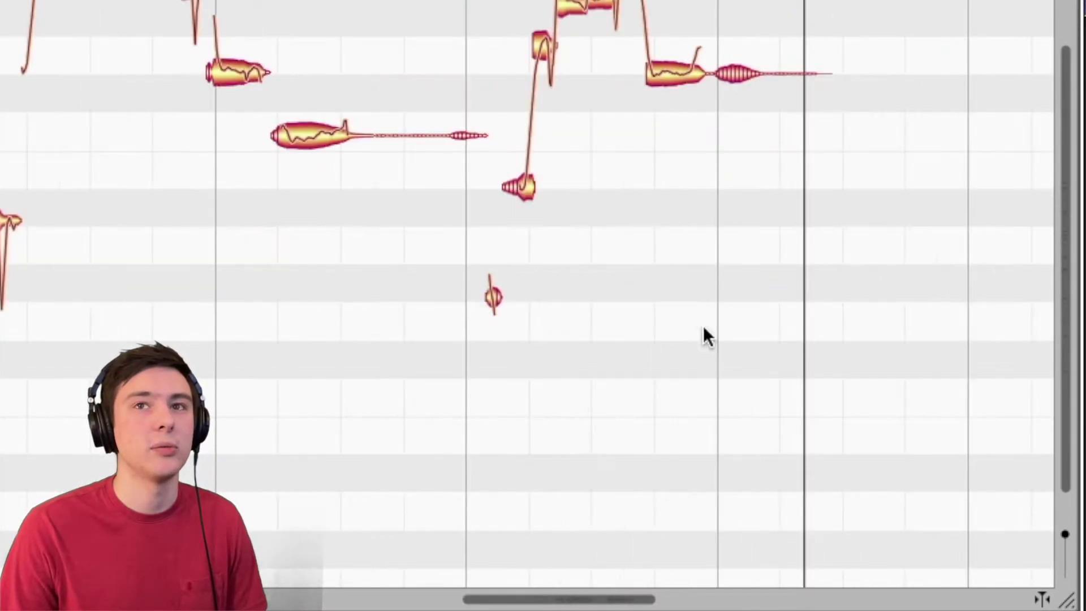
{"action": "left_click_drag", "start_coordinate": [1065, 49], "coordinate": [1050, 153]}
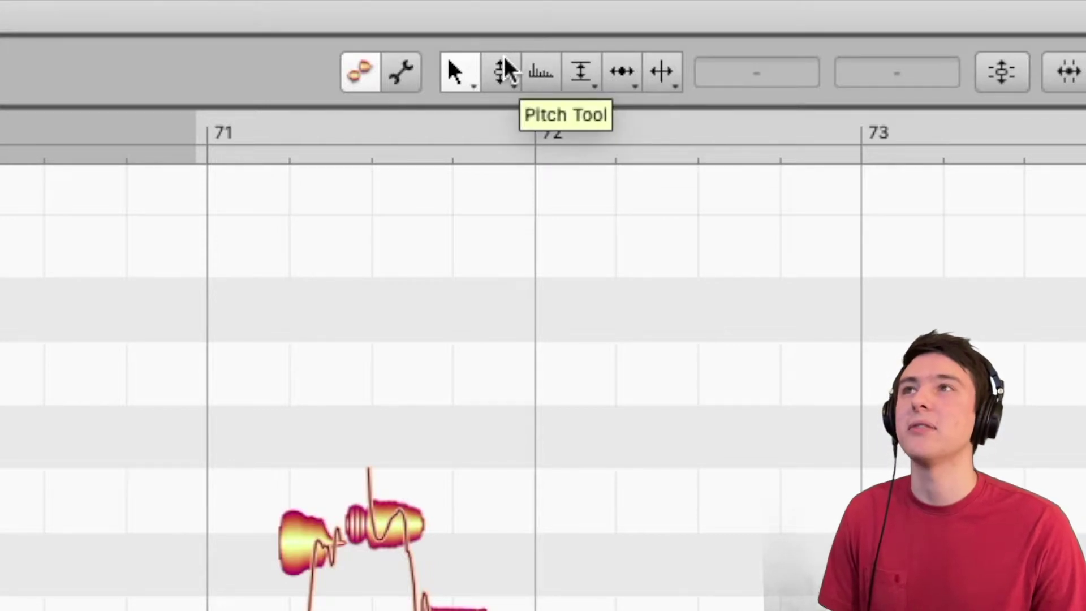
Step: With the Pitch Tool, snap the flat high note after bar 71 exactly onto Ab 3
{"action": "left_click", "coordinate": [501, 71]}
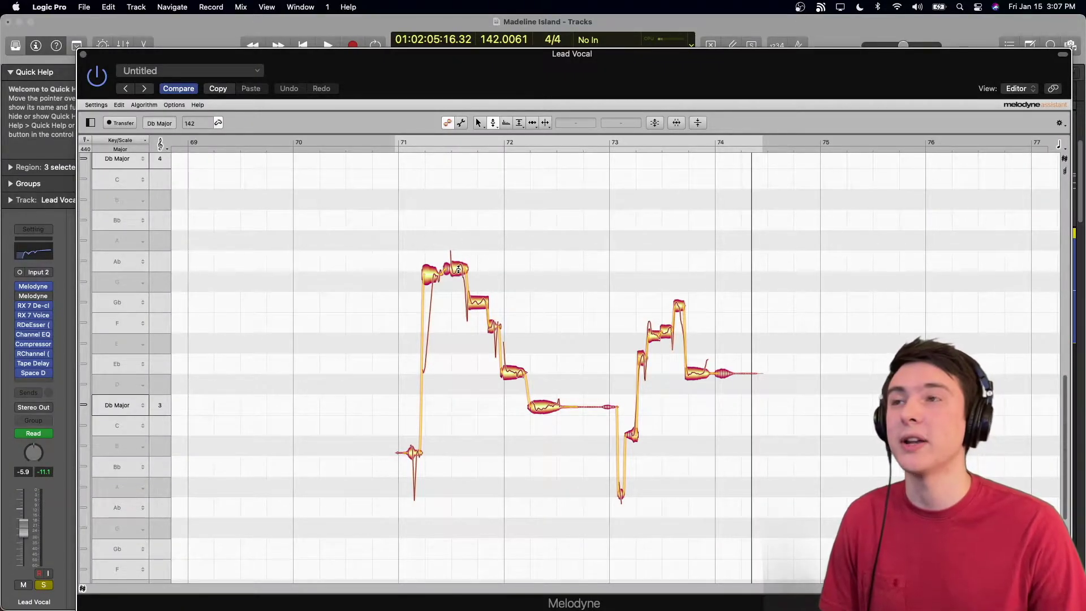
{"action": "mouse_move", "coordinate": [458, 270]}
{"action": "left_mouse_down"}
{"action": "mouse_move", "coordinate": [458, 226]}
{"action": "mouse_move", "coordinate": [458, 322]}
{"action": "mouse_move", "coordinate": [459, 266]}
{"action": "left_mouse_up"}
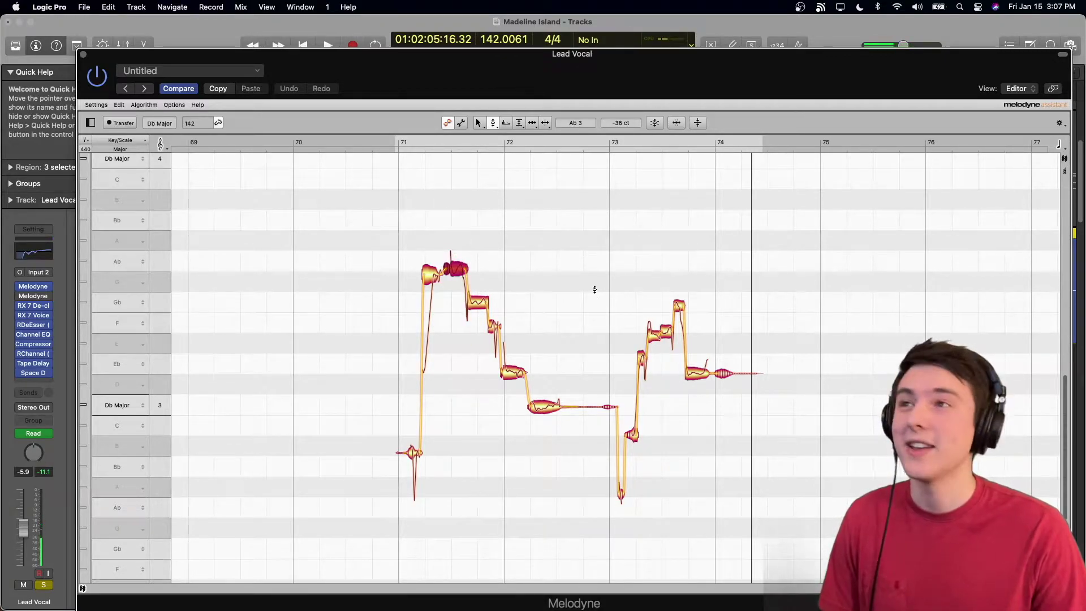
{"action": "double_click", "coordinate": [456, 267]}
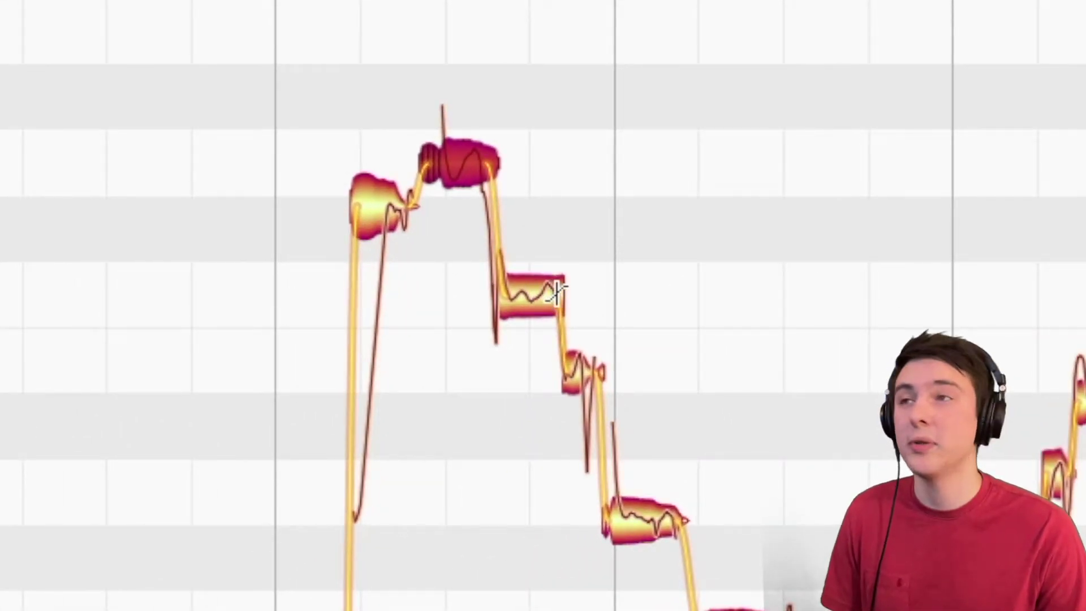
Step: Reshape the third note's outgoing pitch transition into a smooth diagonal slope
{"action": "left_click", "coordinate": [558, 293]}
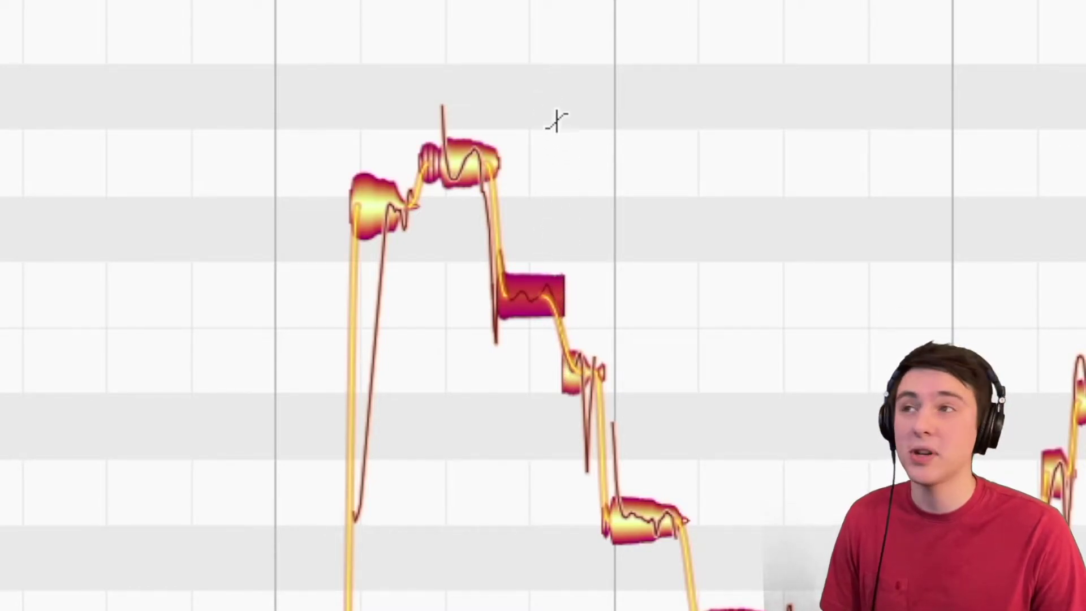
{"action": "left_click_drag", "start_coordinate": [565, 300], "coordinate": [553, 298]}
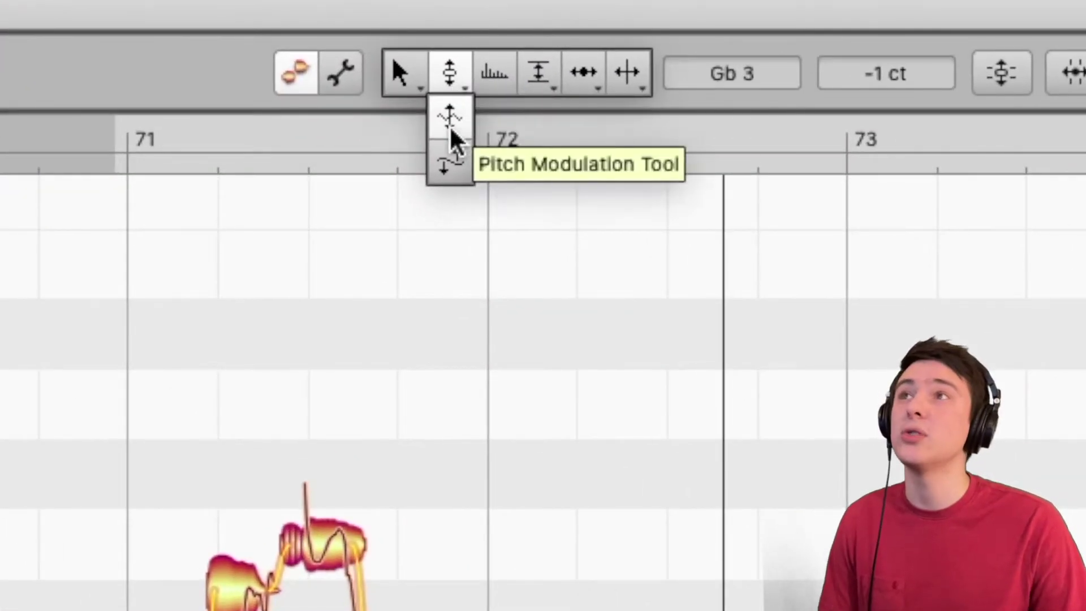
Step: Set the bar 71 Gb note's pitch modulation to about -1 %, replay from bar 71, and select all notes
{"action": "left_click", "coordinate": [460, 129]}
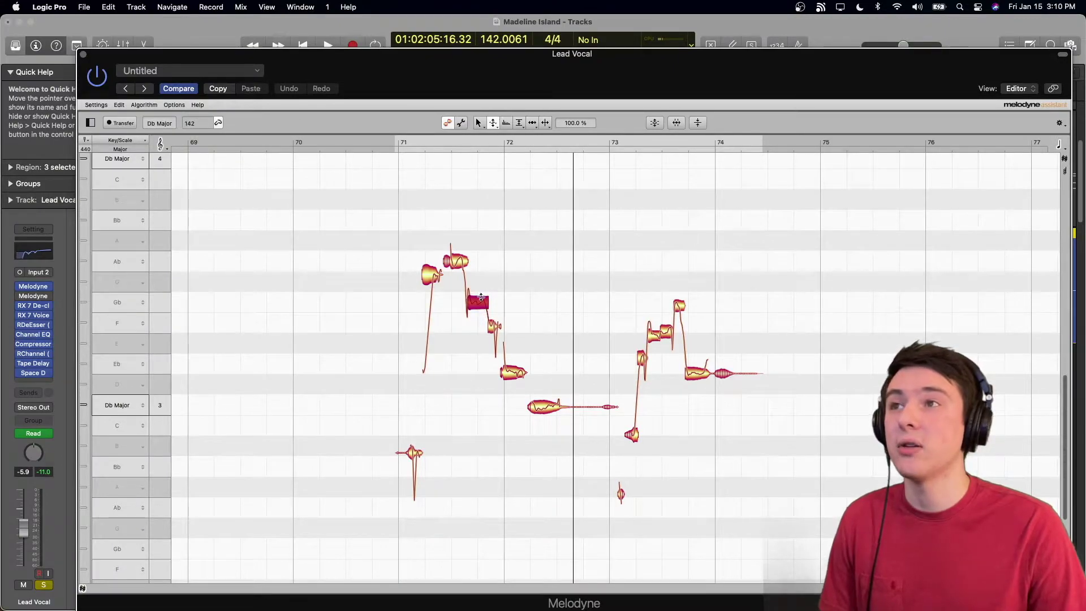
{"action": "left_click_drag", "start_coordinate": [478, 300], "coordinate": [489, 228]}
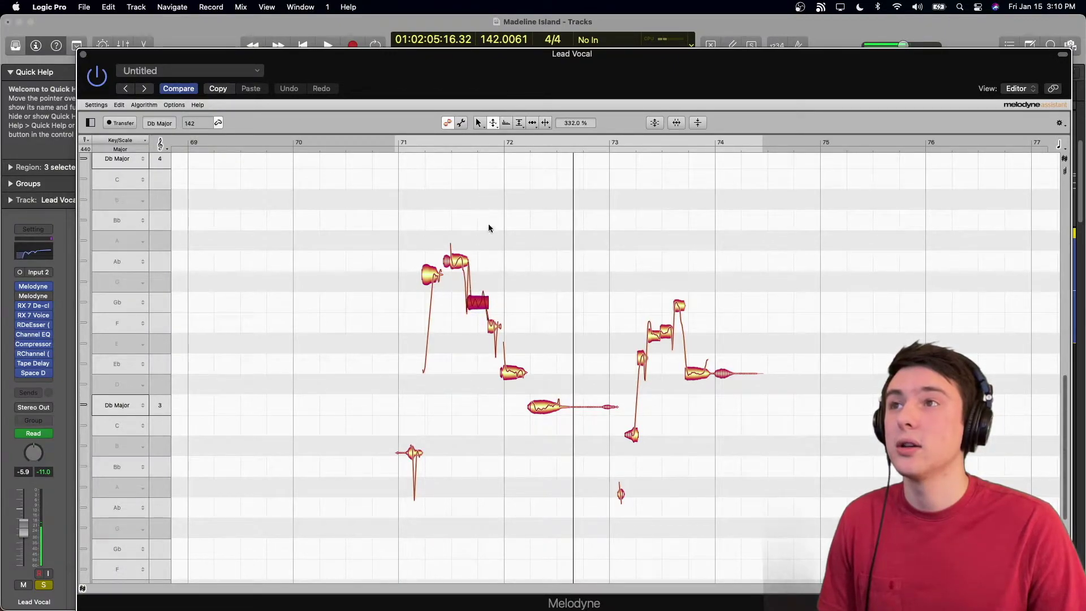
{"action": "left_click", "coordinate": [432, 140]}
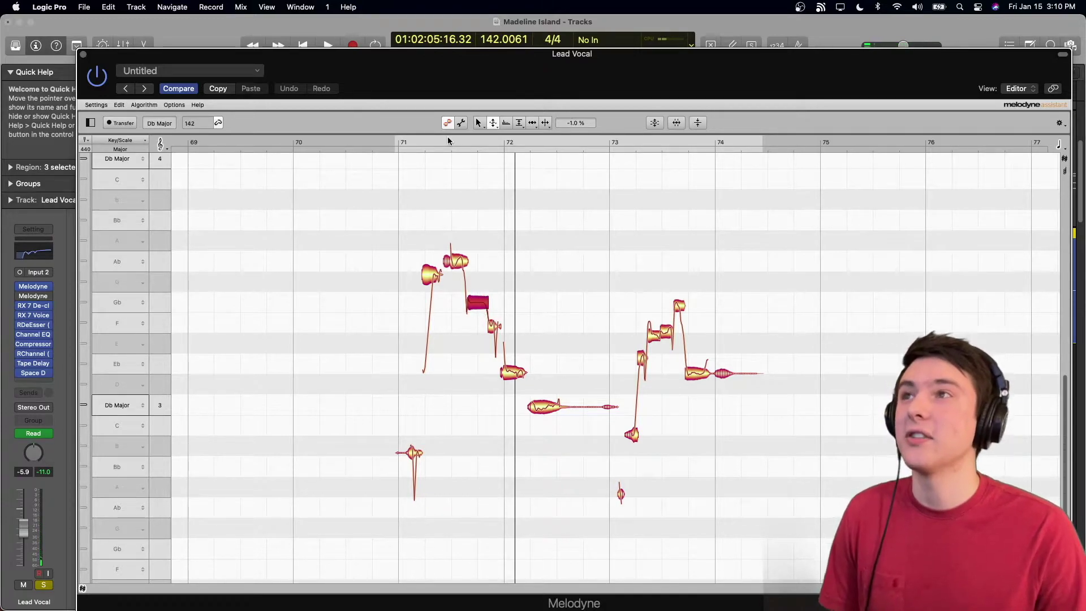
{"action": "left_click", "coordinate": [413, 140]}
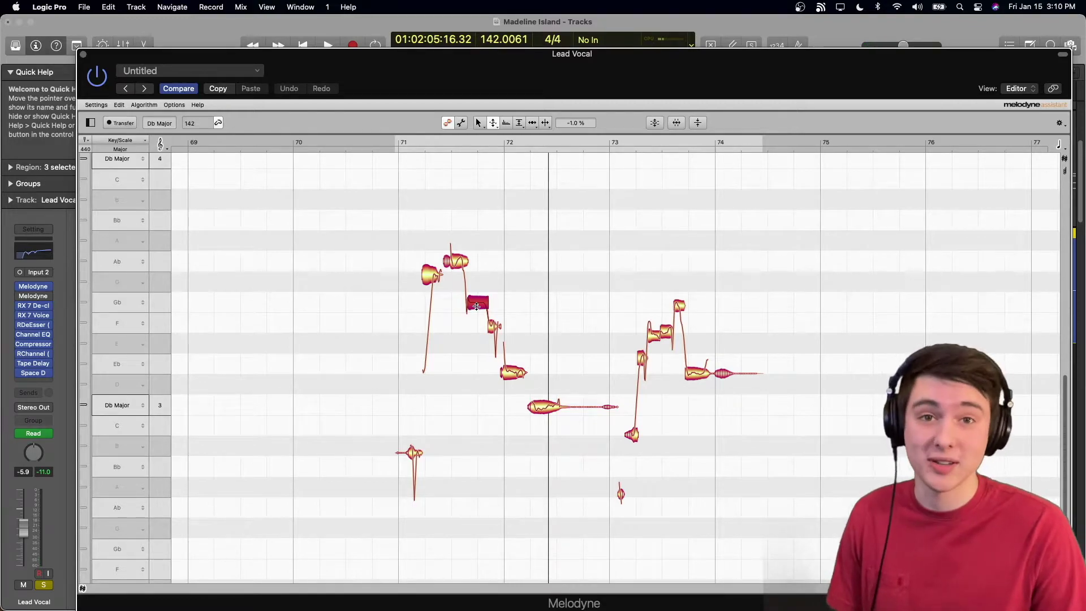
{"action": "key", "text": "super+a"}
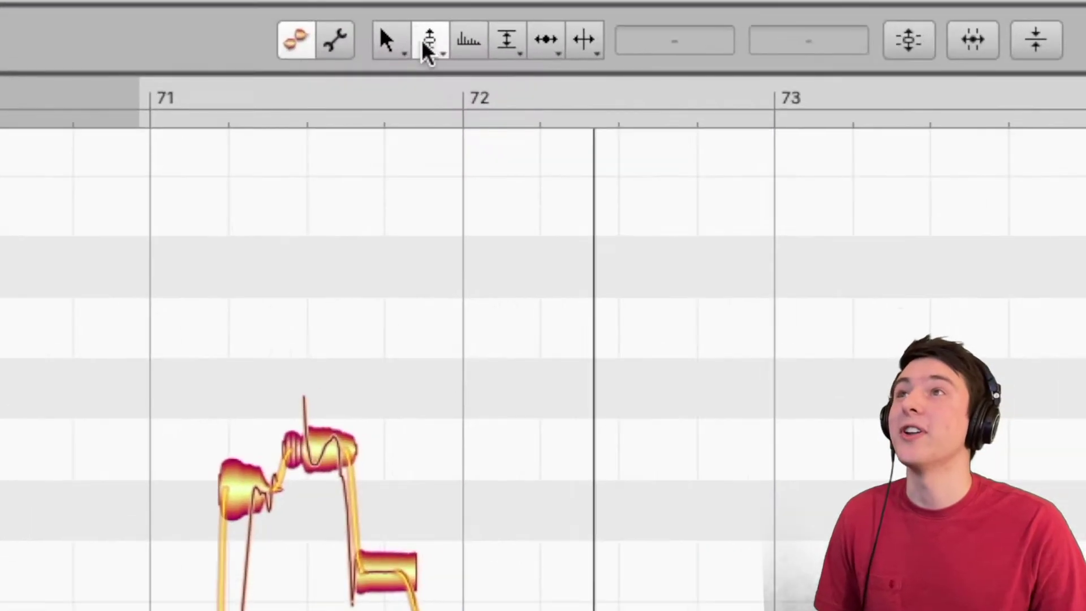
Step: Set the long Db note in bar 72 to -237.0 % pitch drift and audition it
{"action": "left_click", "coordinate": [494, 126]}
{"action": "left_click", "coordinate": [432, 128]}
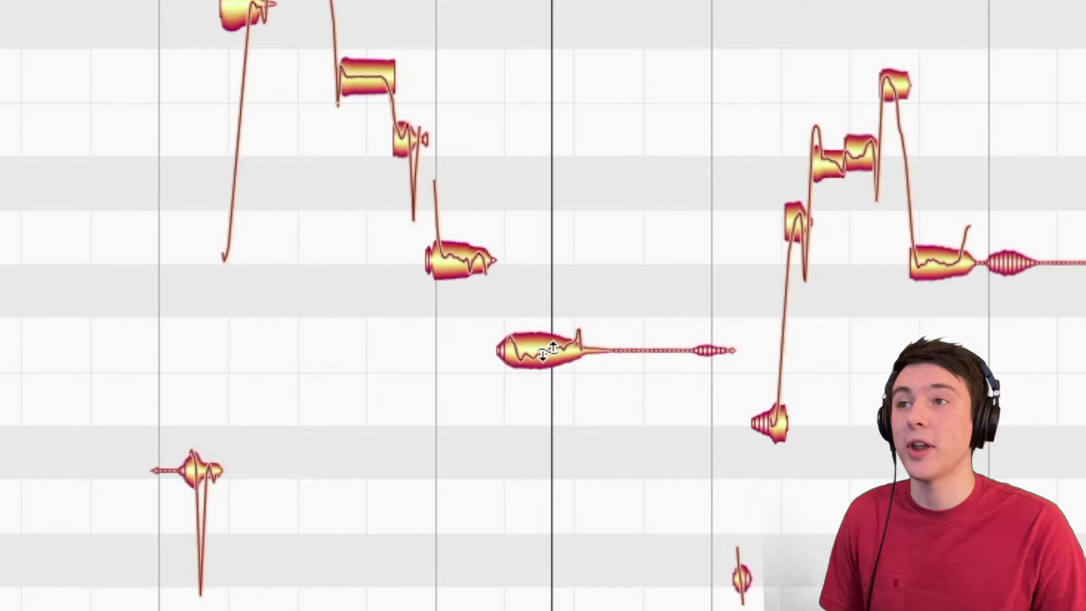
{"action": "left_click", "coordinate": [549, 414]}
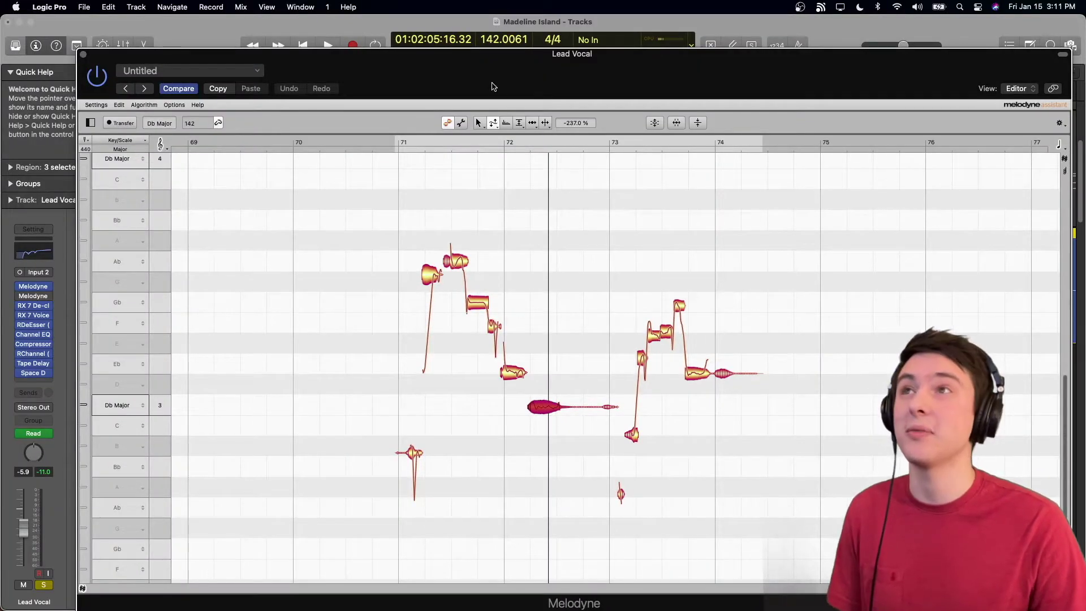
{"action": "left_click", "coordinate": [484, 146]}
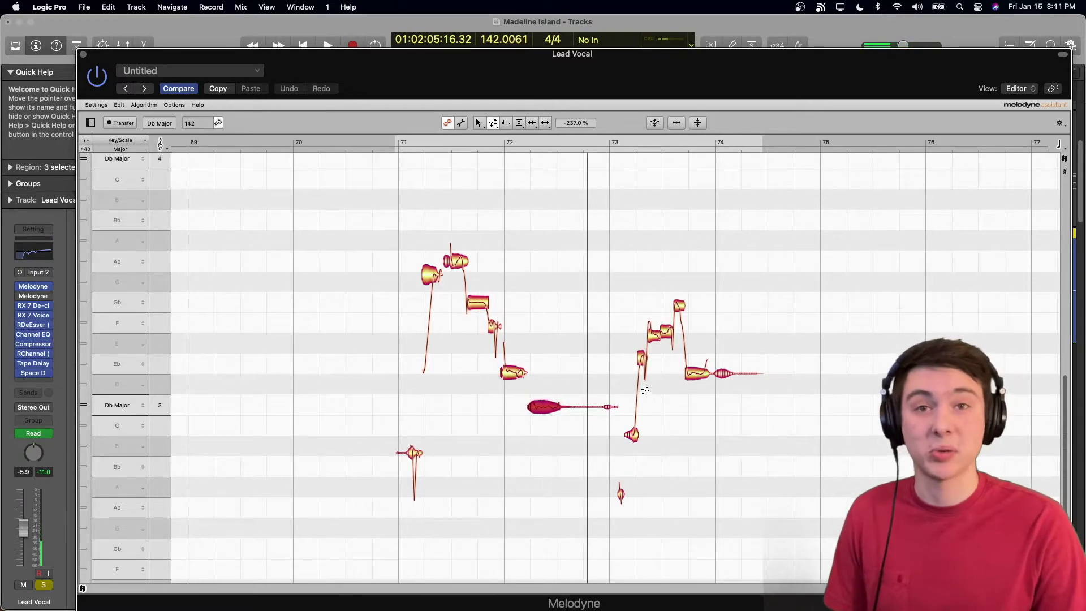
{"action": "left_click", "coordinate": [507, 123]}
{"action": "left_click", "coordinate": [520, 123]}
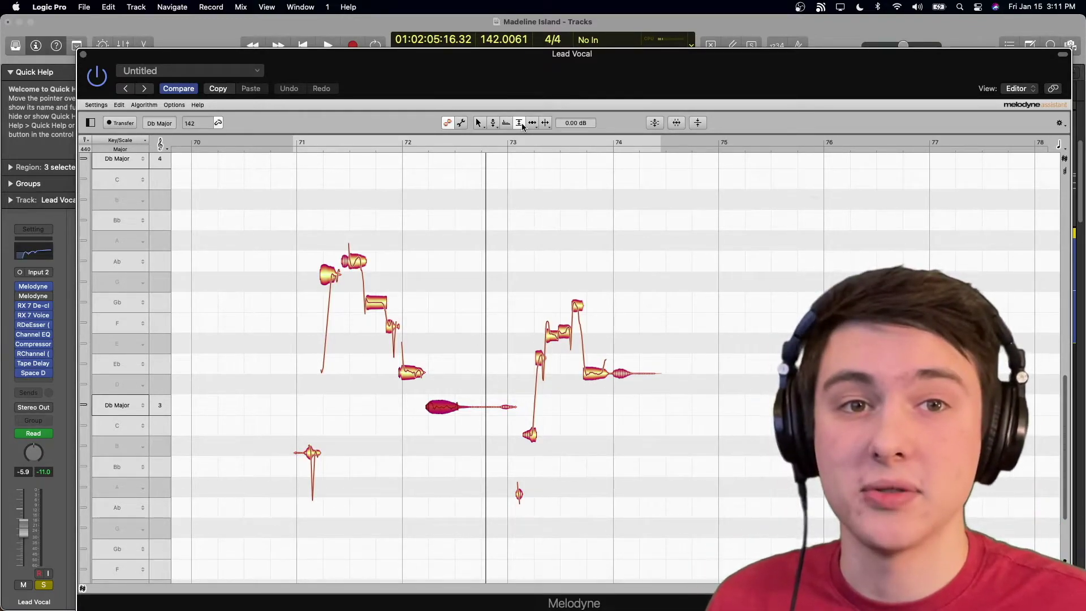
Step: Raise the long Db note in bar 72 by +1.44 dB with the Amplitude tool
{"action": "mouse_move", "coordinate": [520, 123]}
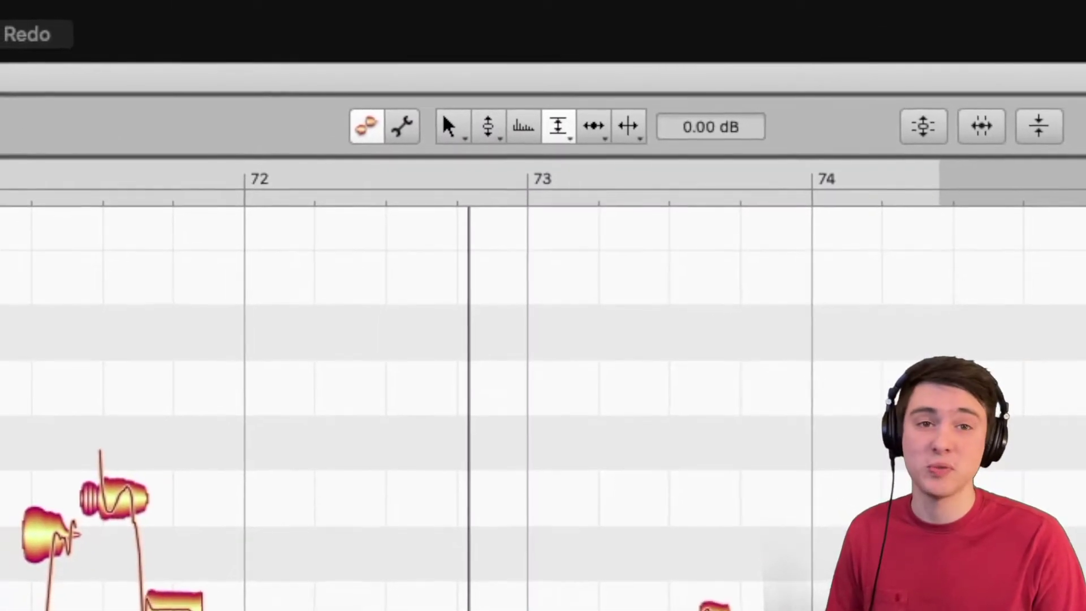
{"action": "scroll", "coordinate": [414, 601], "scroll_direction": "left", "scroll_amount": 5}
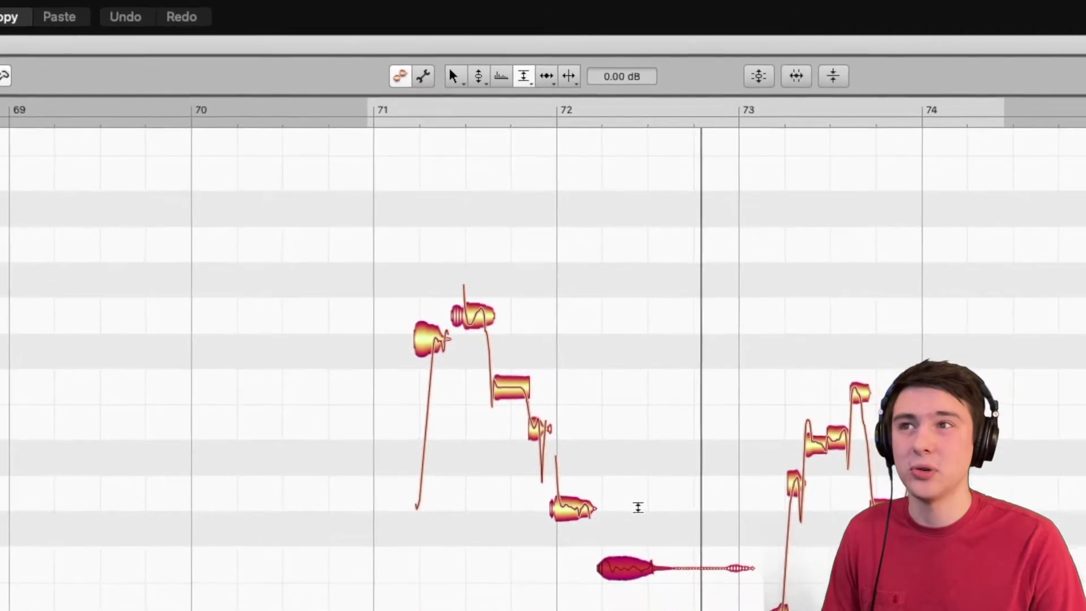
{"action": "left_click", "coordinate": [531, 85]}
{"action": "left_click", "coordinate": [519, 94]}
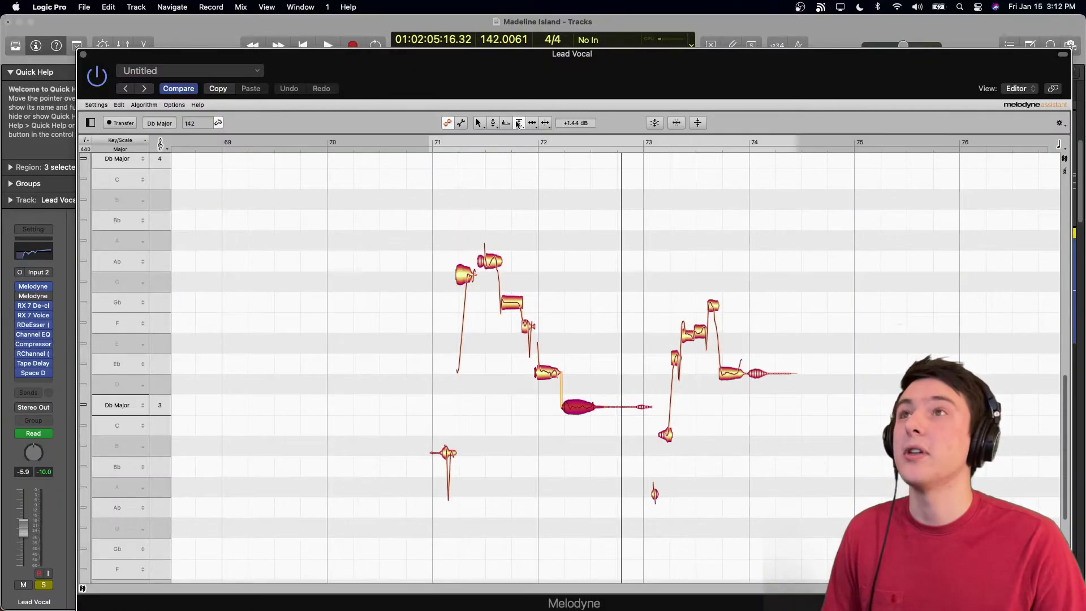
{"action": "left_click", "coordinate": [518, 124]}
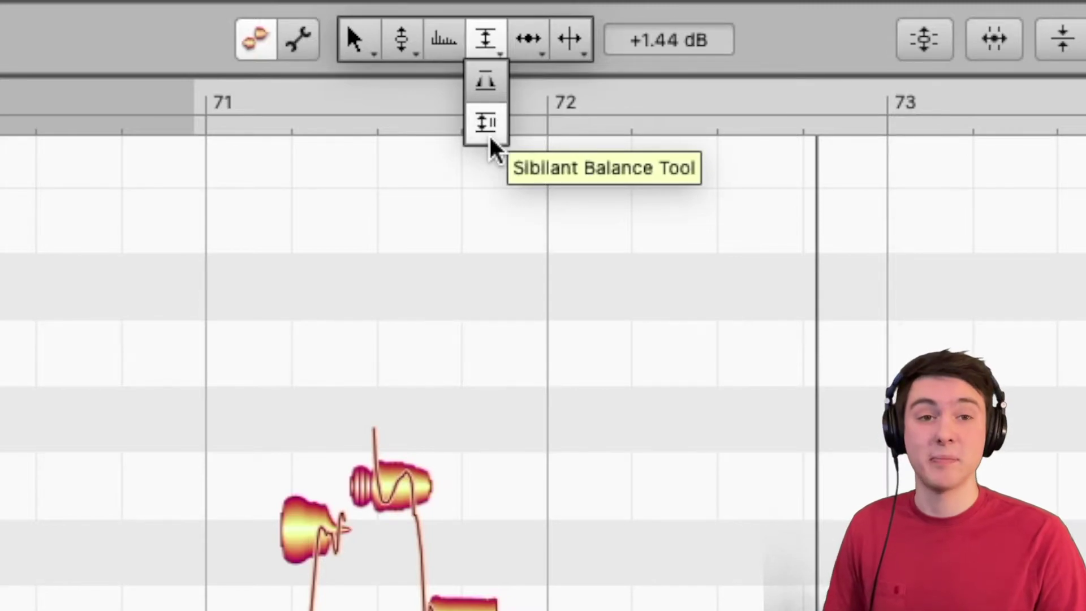
Step: Switch to the Sibilant Balance Tool and box-select every note in the phrase
{"action": "left_click", "coordinate": [490, 140]}
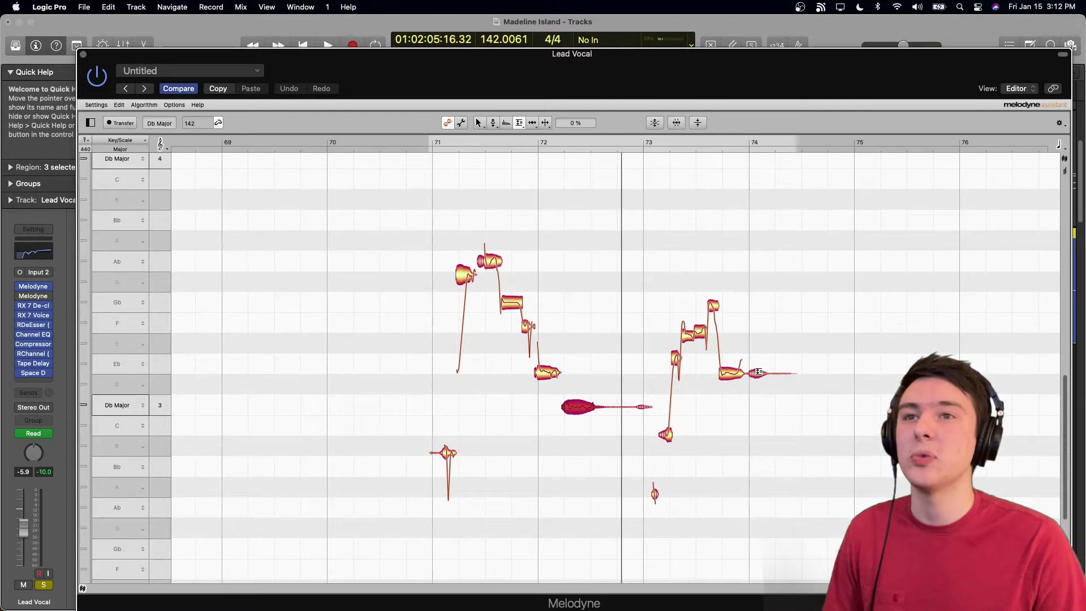
{"action": "left_click_drag", "start_coordinate": [875, 201], "coordinate": [331, 504]}
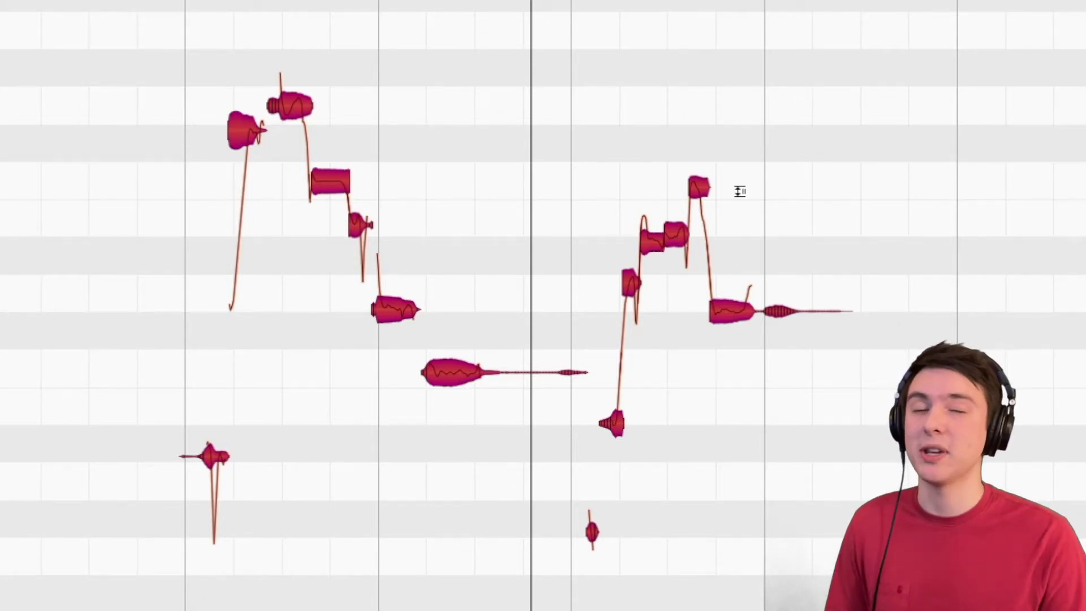
Step: Deselect all notes, then stretch the long Db note in bar 72 and re-trim its end near bar 73
{"action": "left_click", "coordinate": [655, 115]}
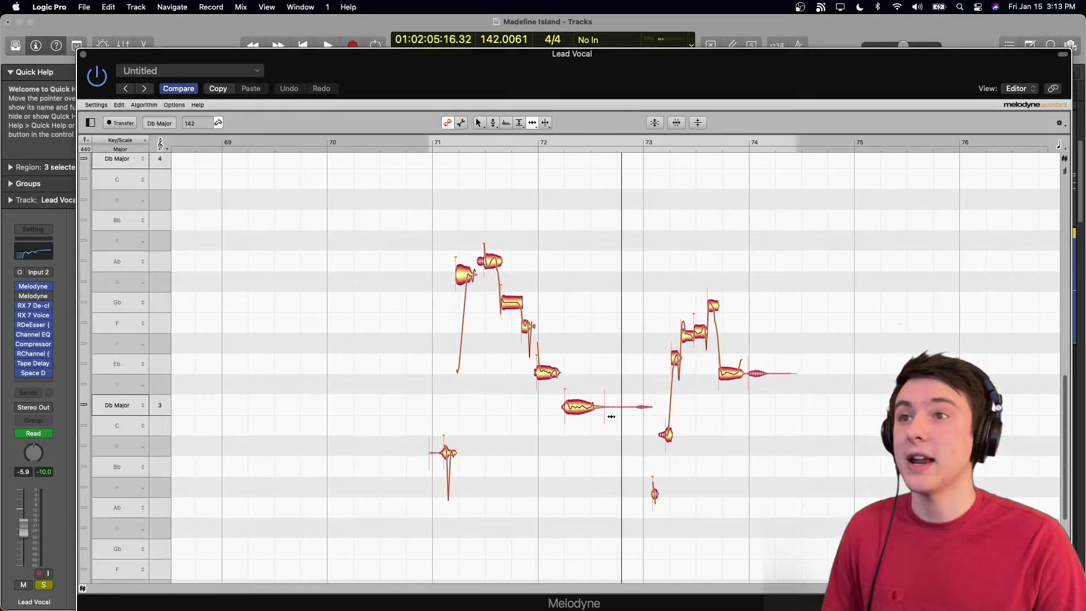
{"action": "left_click_drag", "start_coordinate": [605, 407], "coordinate": [629, 412]}
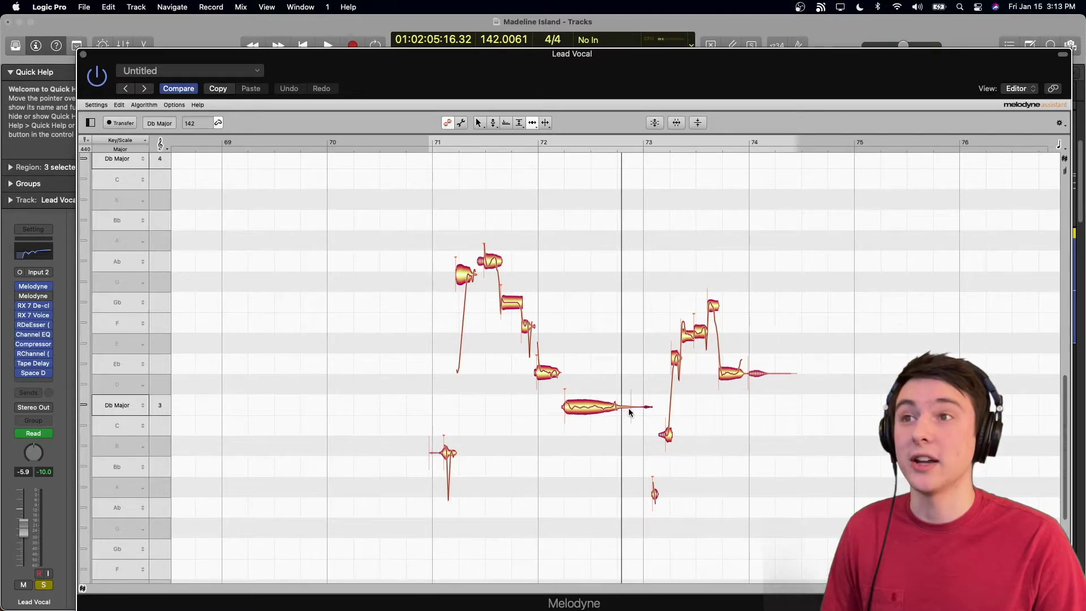
{"action": "left_click", "coordinate": [515, 141]}
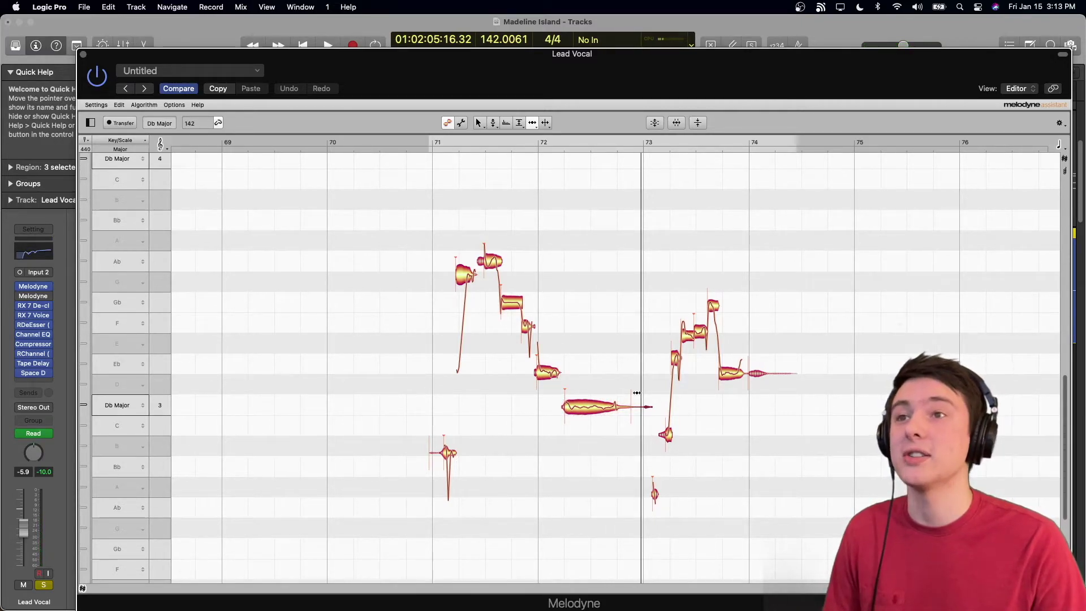
{"action": "mouse_move", "coordinate": [623, 411]}
{"action": "left_mouse_down"}
{"action": "mouse_move", "coordinate": [591, 412]}
{"action": "mouse_move", "coordinate": [627, 412]}
{"action": "mouse_move", "coordinate": [595, 413]}
{"action": "mouse_move", "coordinate": [605, 408]}
{"action": "left_mouse_up"}
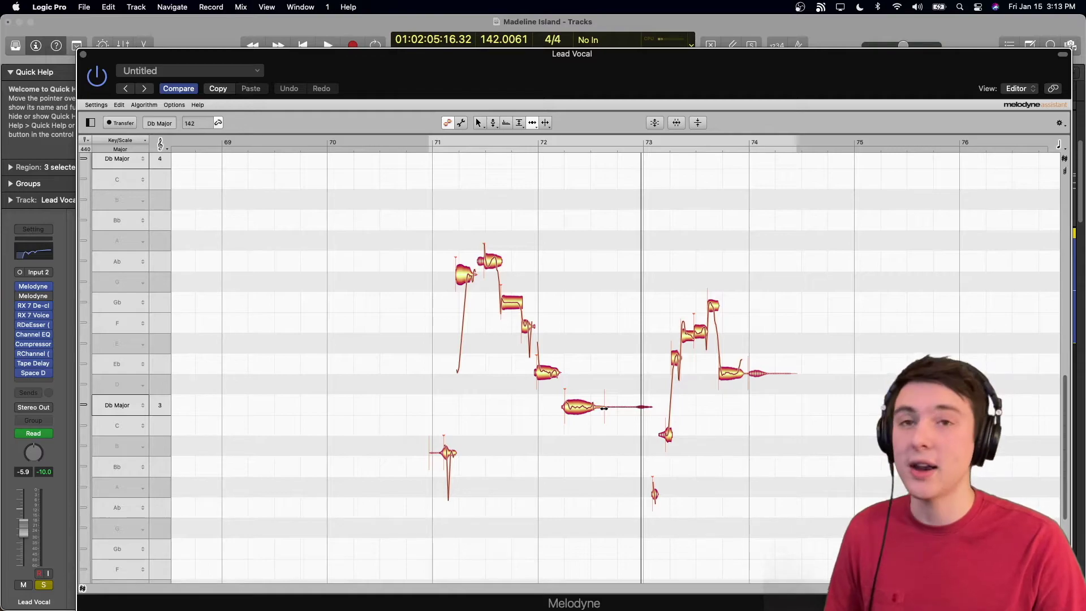
{"action": "mouse_move", "coordinate": [604, 408]}
{"action": "left_mouse_down"}
{"action": "mouse_move", "coordinate": [651, 409]}
{"action": "mouse_move", "coordinate": [603, 411]}
{"action": "left_mouse_up"}
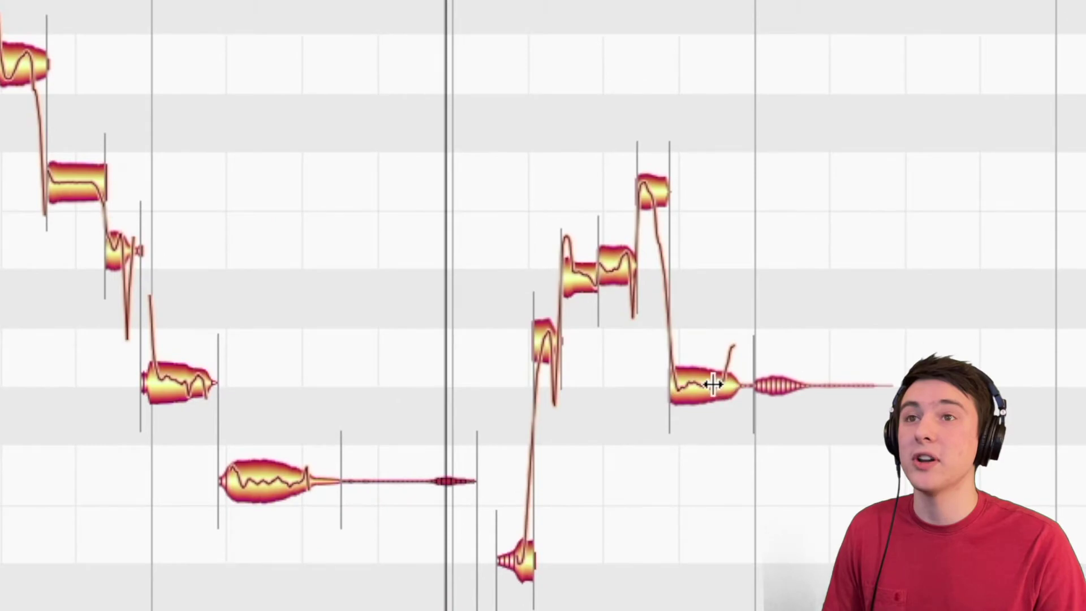
Step: Split the held note before bar 74 at two points, then select the long Db note in bar 72
{"action": "left_click", "coordinate": [711, 385]}
{"action": "left_click", "coordinate": [697, 385]}
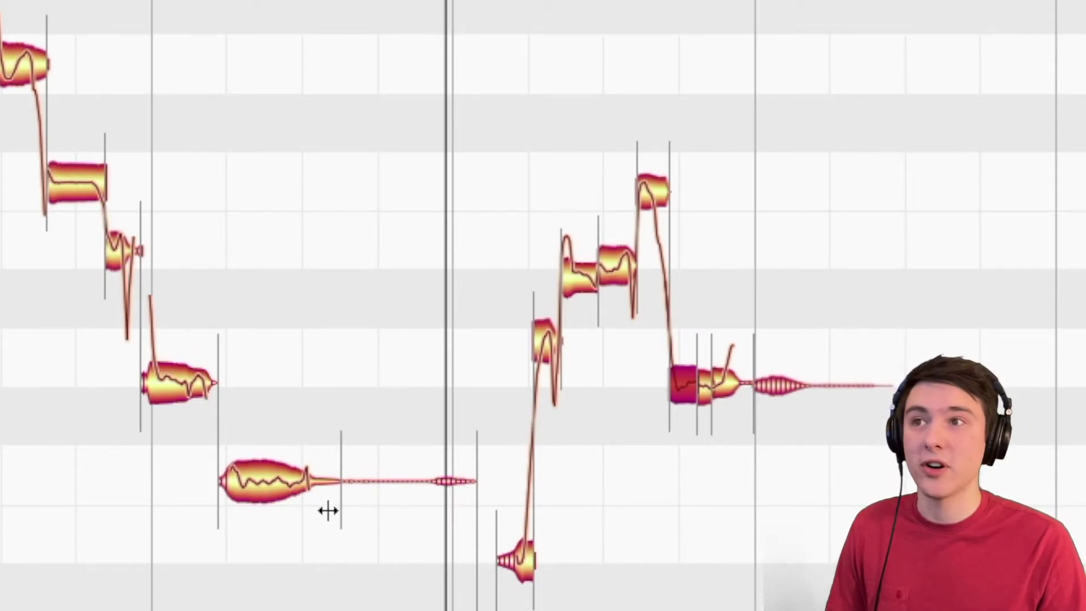
{"action": "left_click", "coordinate": [271, 481]}
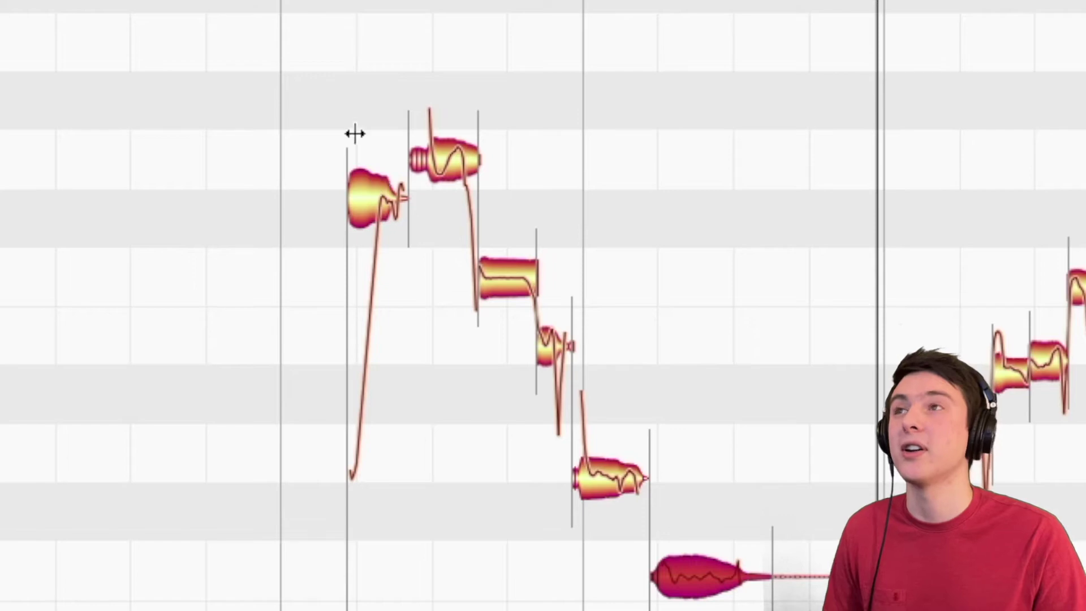
Step: Play the phrase, split off the opening note's short low start, and test-drag the new piece
{"action": "key", "text": "space"}
{"action": "key", "text": "space"}
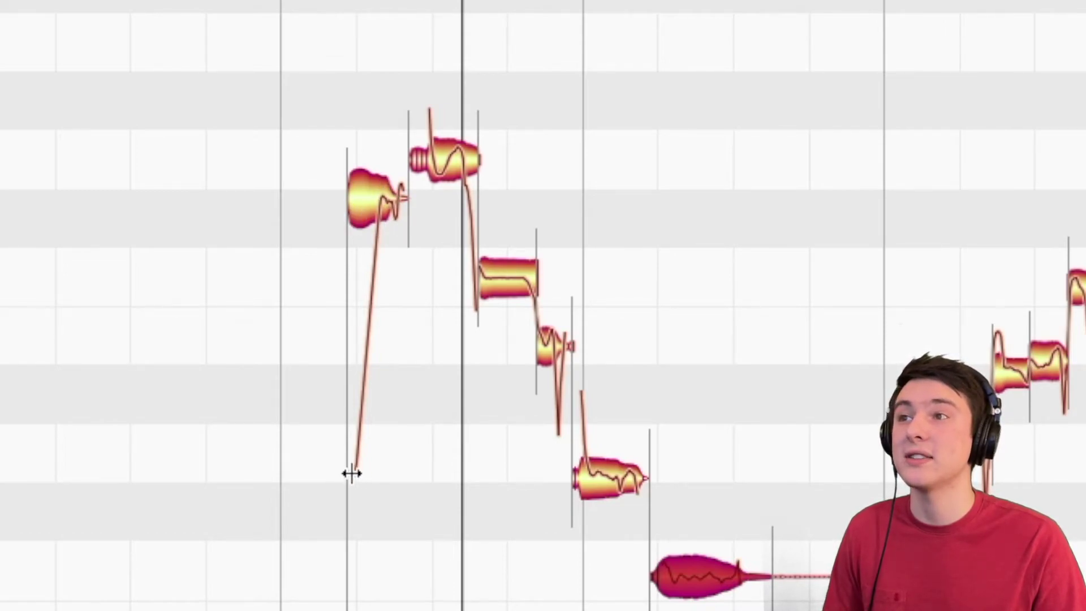
{"action": "double_click", "coordinate": [372, 208]}
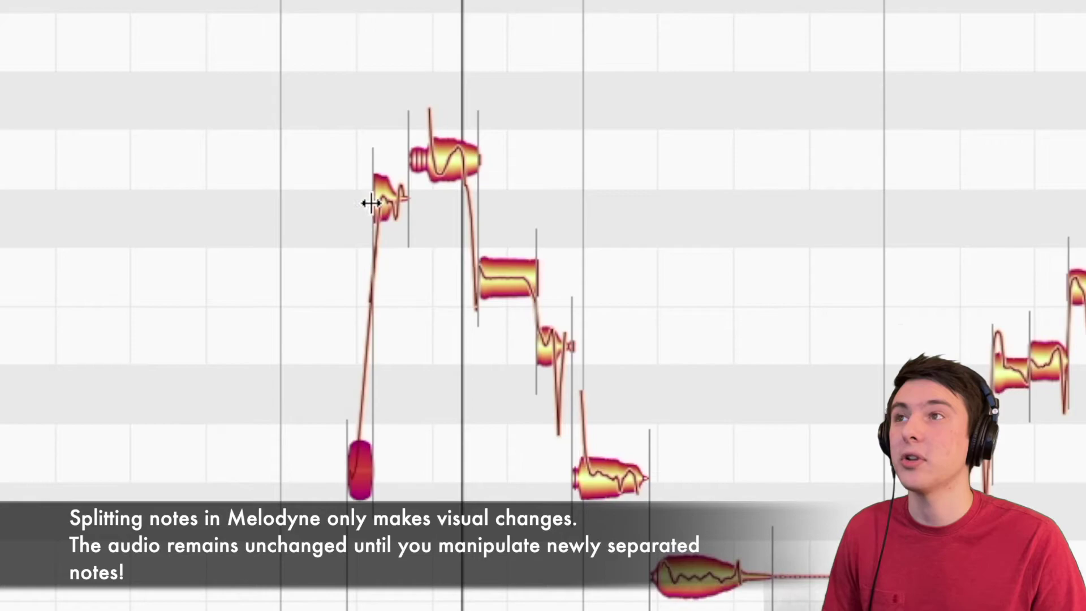
{"action": "mouse_move", "coordinate": [347, 477]}
{"action": "left_mouse_down"}
{"action": "mouse_move", "coordinate": [376, 429]}
{"action": "mouse_move", "coordinate": [363, 476]}
{"action": "left_mouse_up"}
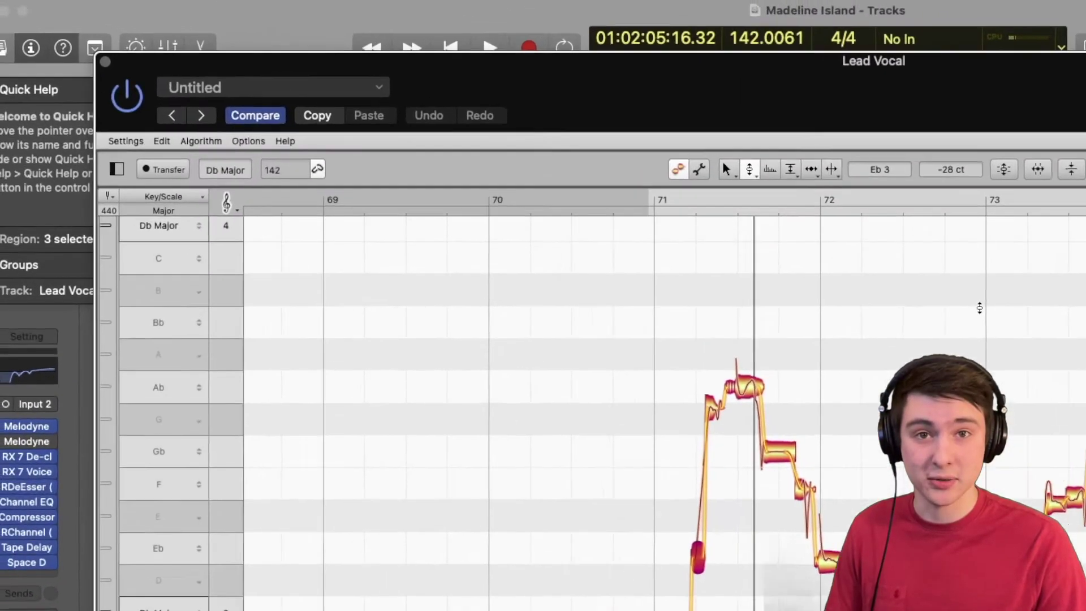
{"action": "left_click", "coordinate": [98, 105]}
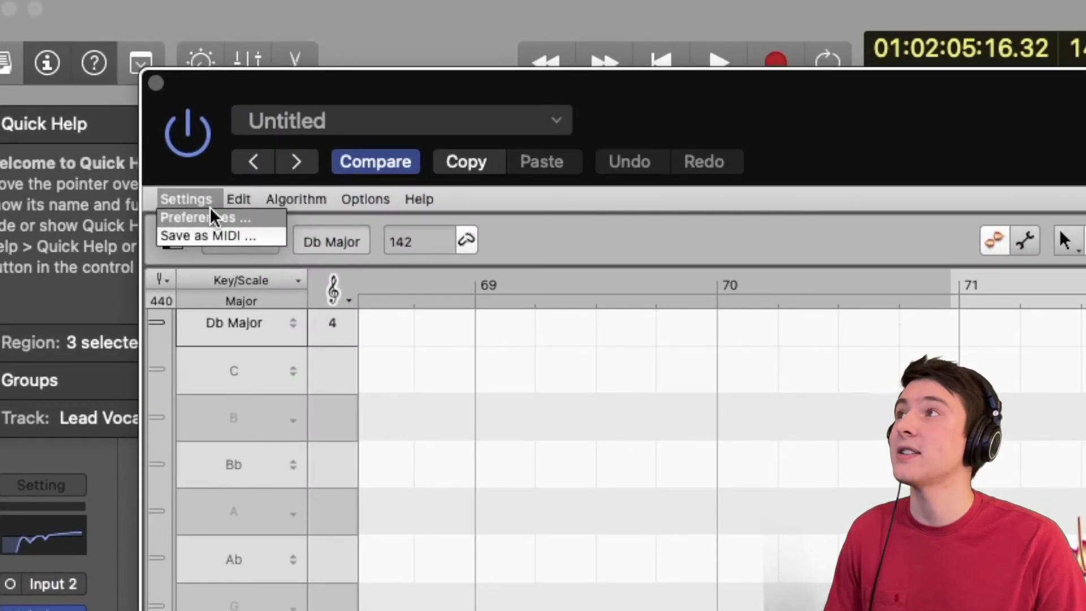
{"action": "left_click", "coordinate": [213, 217]}
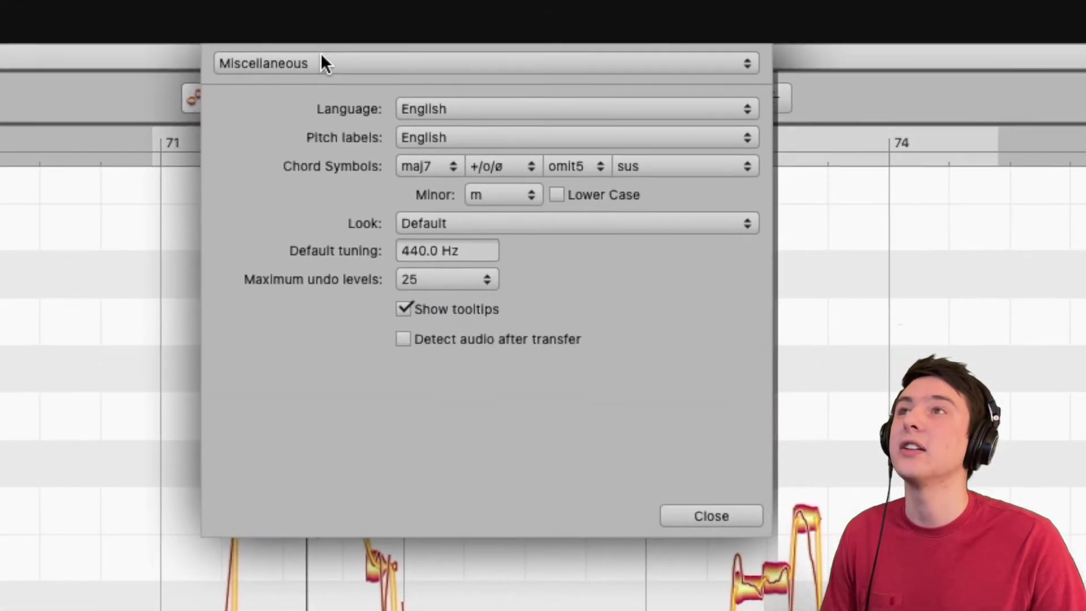
{"action": "left_click", "coordinate": [344, 61]}
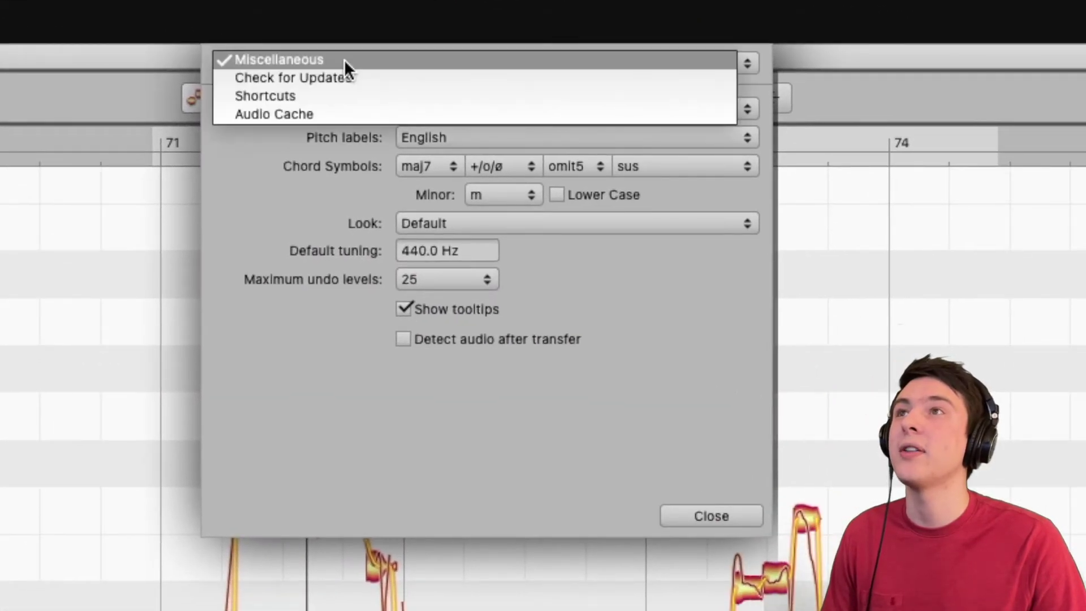
{"action": "left_click", "coordinate": [339, 94]}
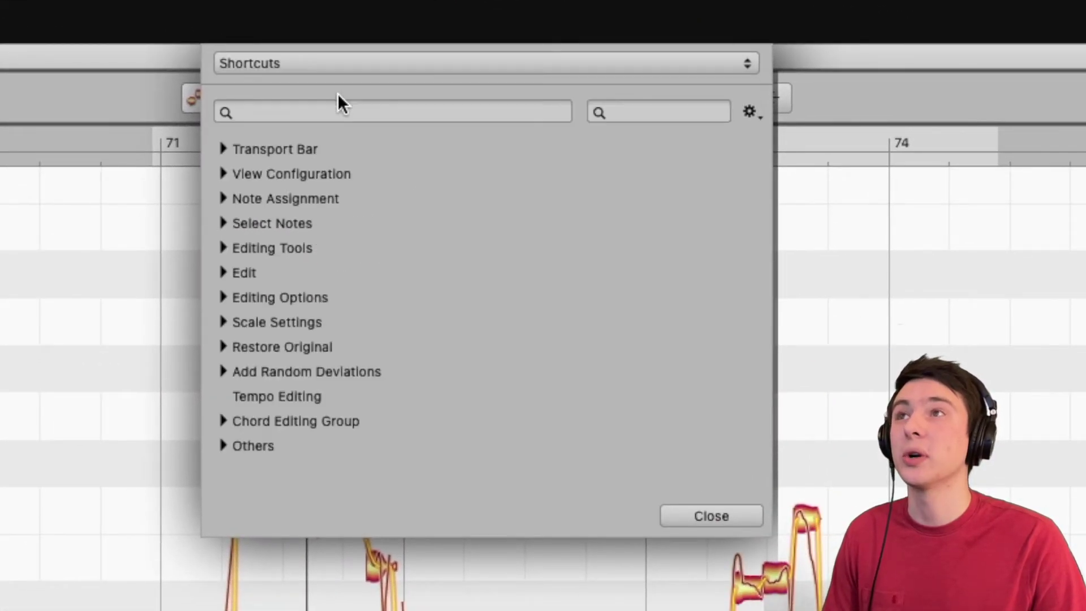
{"action": "left_click", "coordinate": [226, 239]}
{"action": "scroll", "coordinate": [500, 372], "scroll_direction": "down", "scroll_amount": 2}
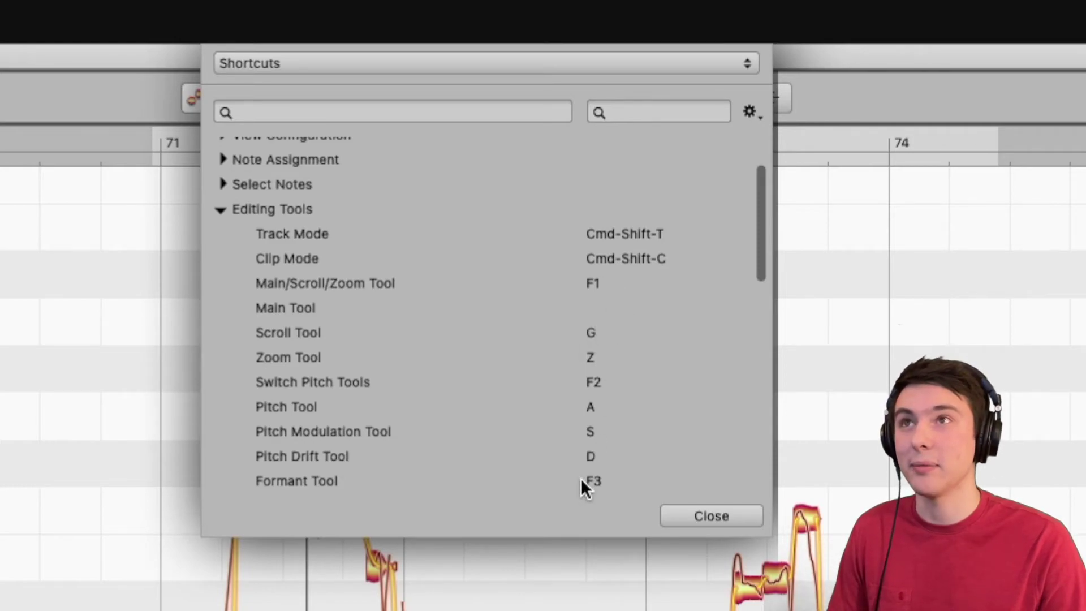
{"action": "left_click", "coordinate": [590, 332]}
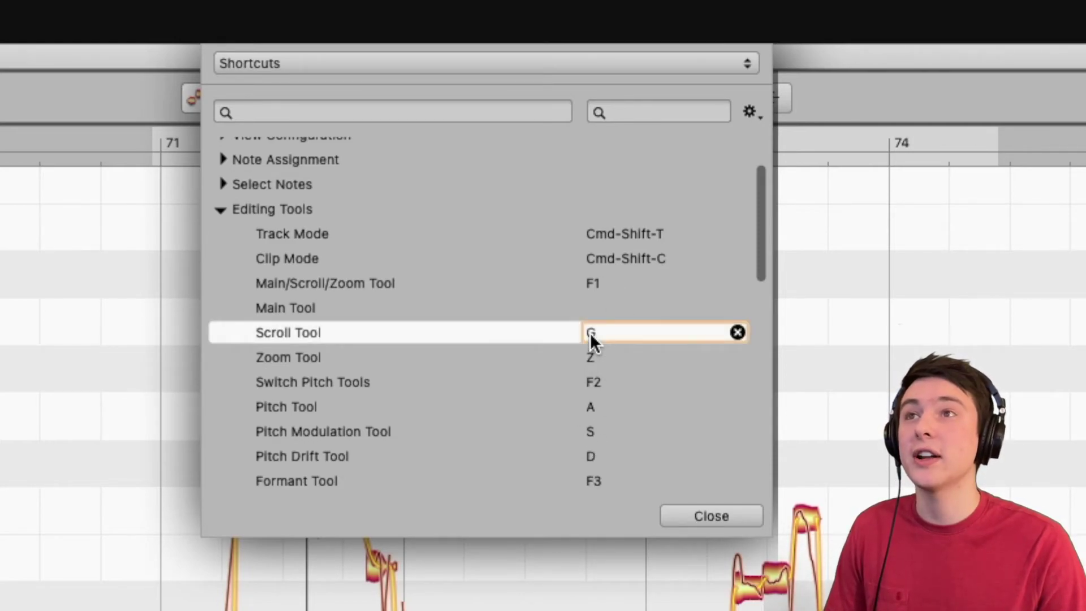
{"action": "left_click", "coordinate": [709, 517]}
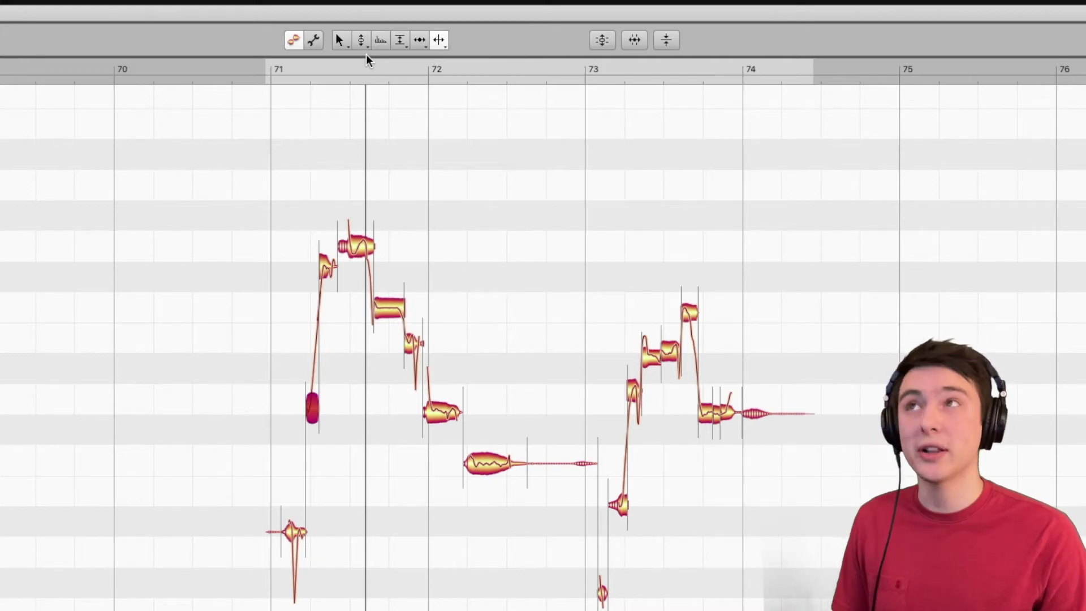
Step: With the Pitch Tool, zoom in and snap each second-phrase note onto its pitch centre
{"action": "left_click", "coordinate": [362, 50]}
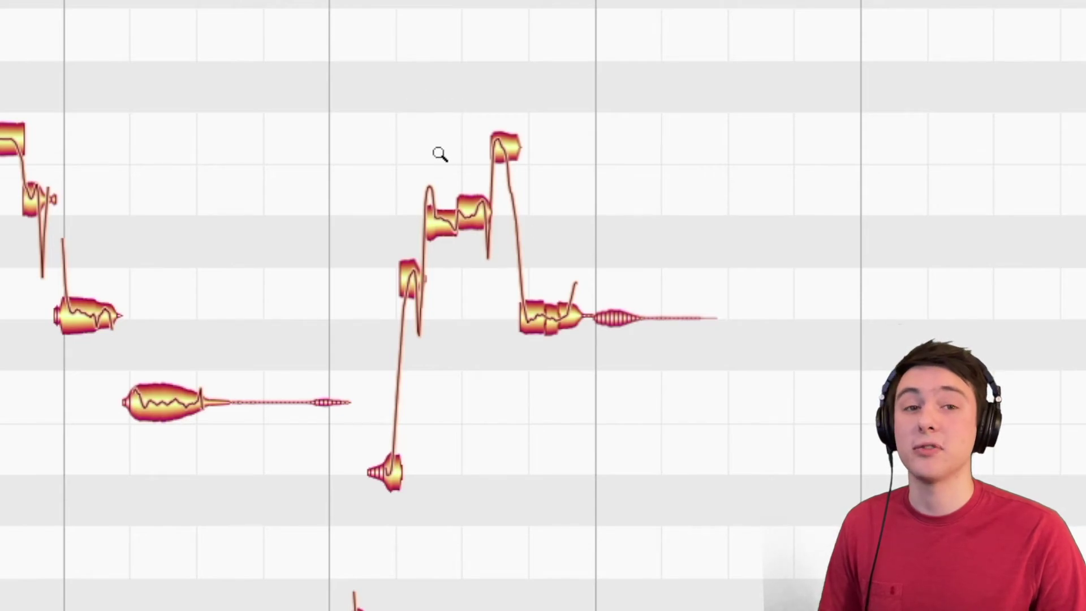
{"action": "left_click_drag", "start_coordinate": [478, 215], "coordinate": [320, 335]}
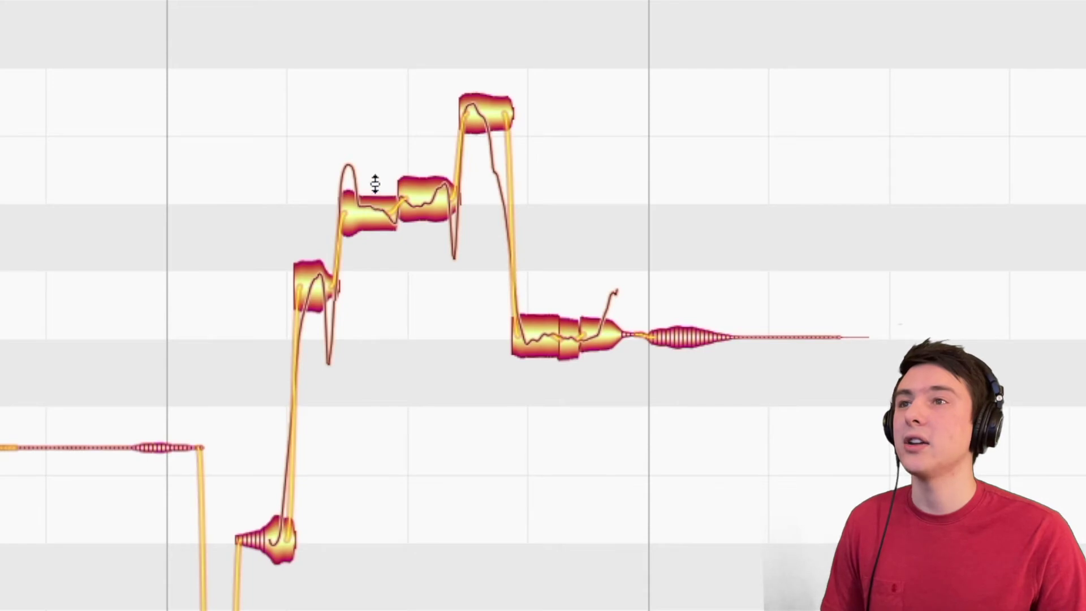
{"action": "double_click", "coordinate": [371, 206]}
{"action": "double_click", "coordinate": [413, 199]}
{"action": "double_click", "coordinate": [482, 121]}
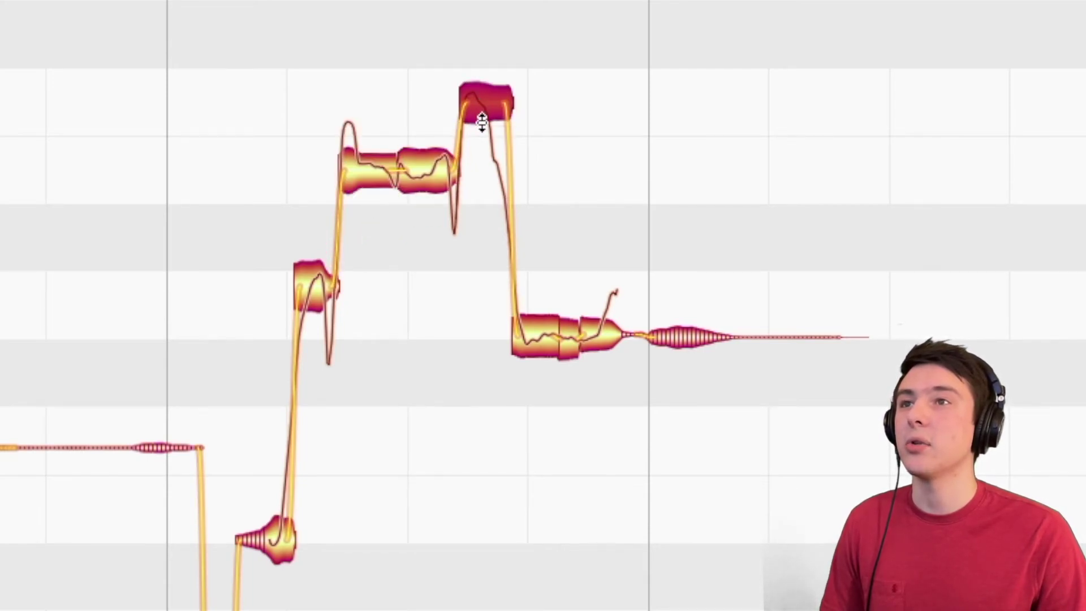
{"action": "left_click", "coordinate": [542, 337]}
{"action": "double_click", "coordinate": [594, 335]}
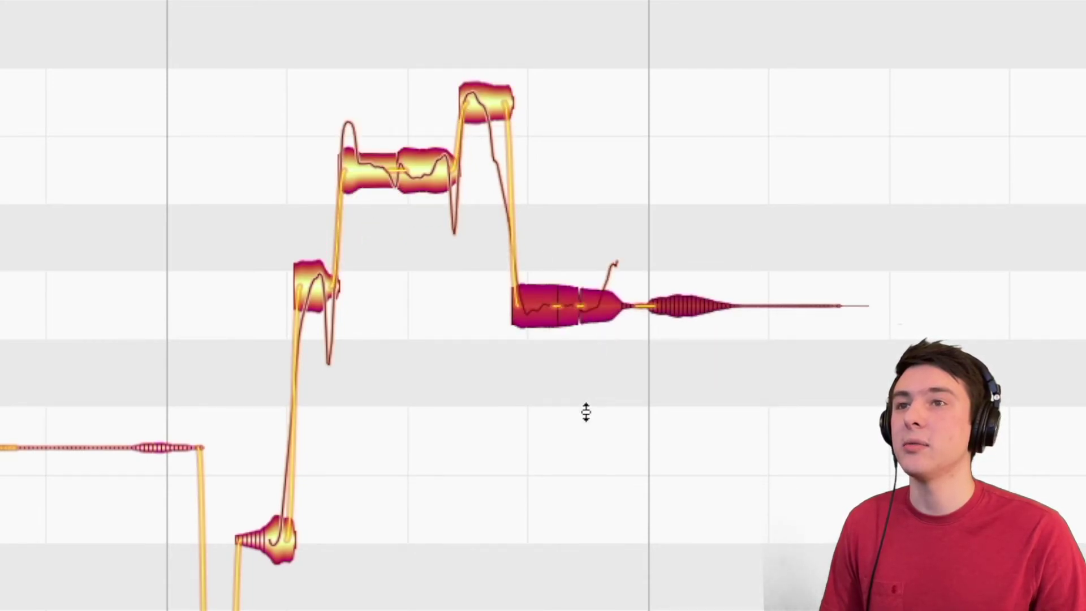
{"action": "double_click", "coordinate": [328, 292]}
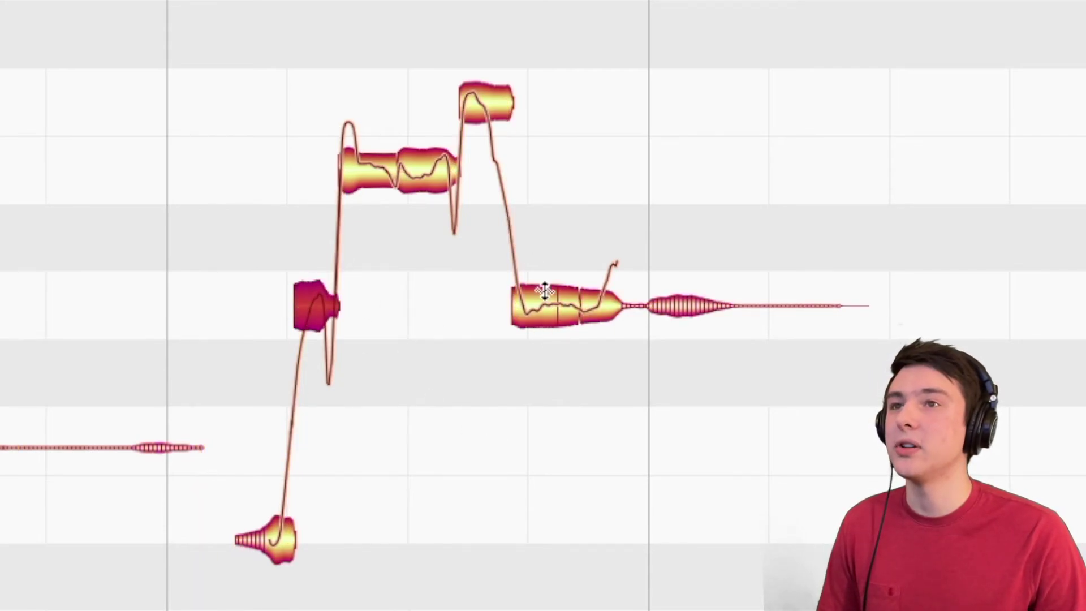
Step: Split the long upper note into segments at two points with the Note Separation tool
{"action": "left_click", "coordinate": [368, 170]}
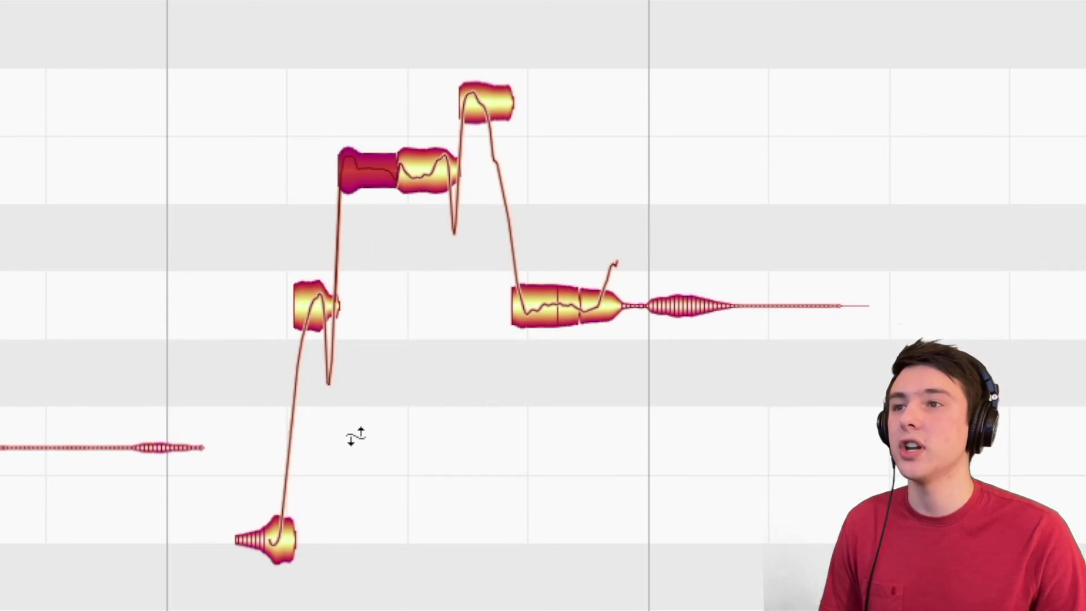
{"action": "left_click", "coordinate": [554, 298]}
{"action": "left_click_drag", "start_coordinate": [709, 263], "coordinate": [430, 398]}
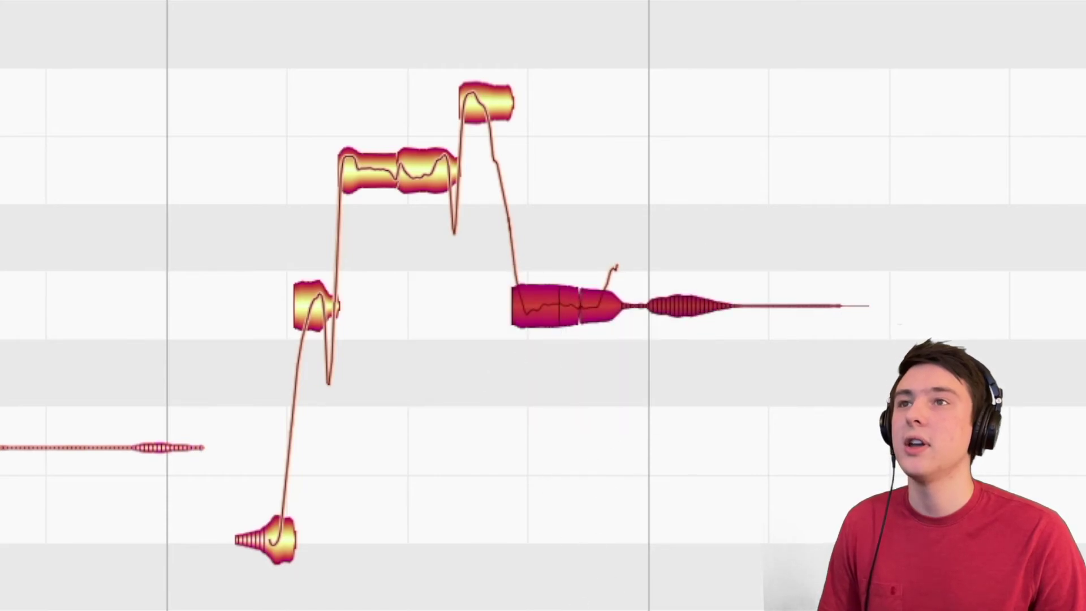
{"action": "key", "text": "F6"}
{"action": "double_click", "coordinate": [382, 170]}
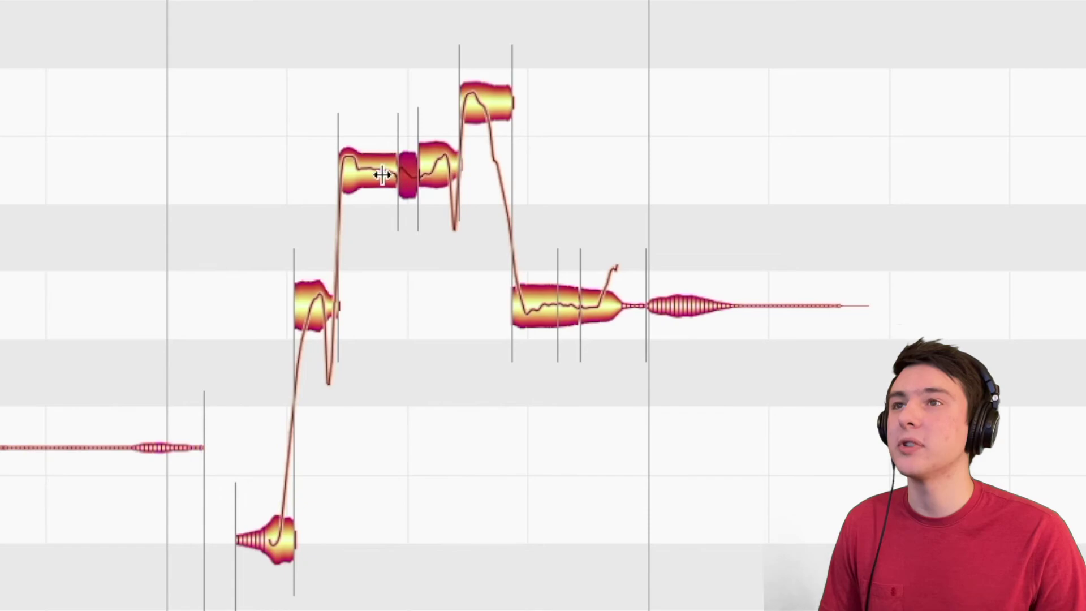
{"action": "double_click", "coordinate": [418, 173]}
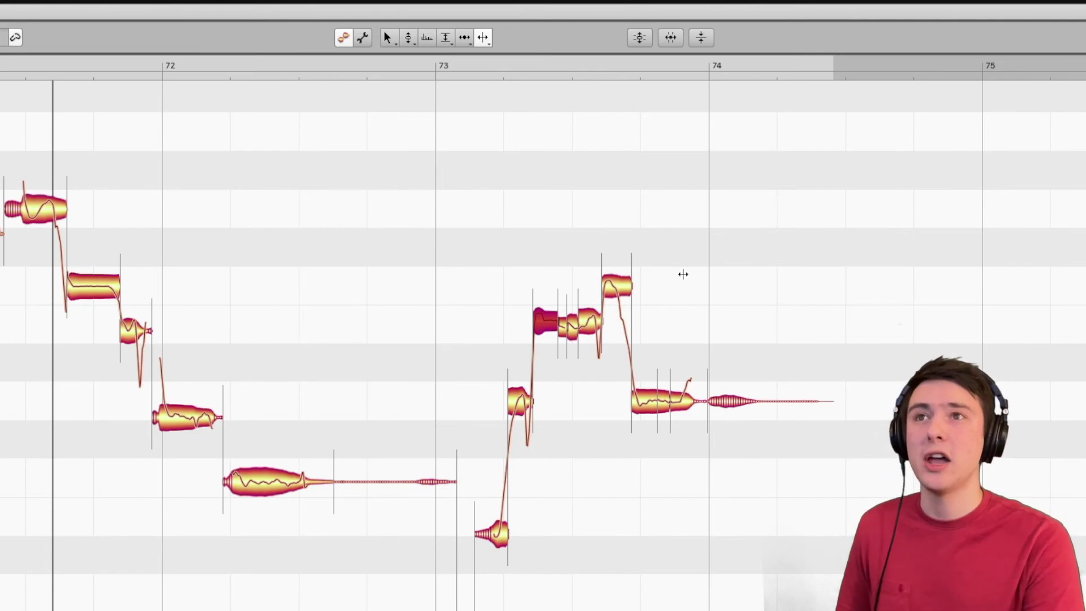
Step: From the right-click tool palette, switch to the Pitch Tool, then to the Main Tool
{"action": "right_click", "coordinate": [684, 274]}
{"action": "right_click", "coordinate": [732, 277]}
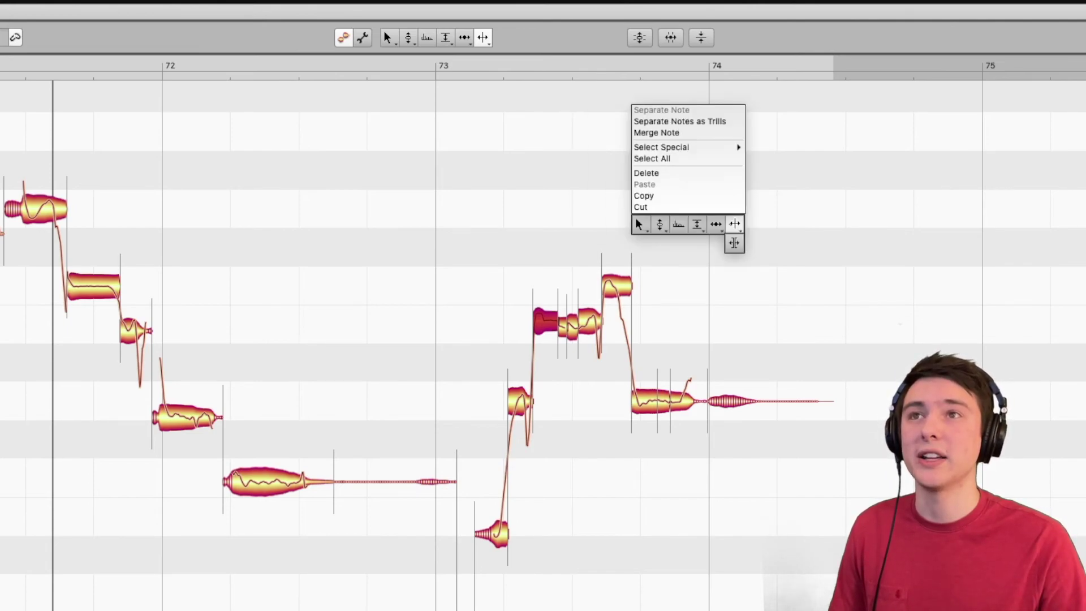
{"action": "left_click", "coordinate": [662, 218]}
{"action": "right_click", "coordinate": [573, 210]}
{"action": "right_click", "coordinate": [545, 208]}
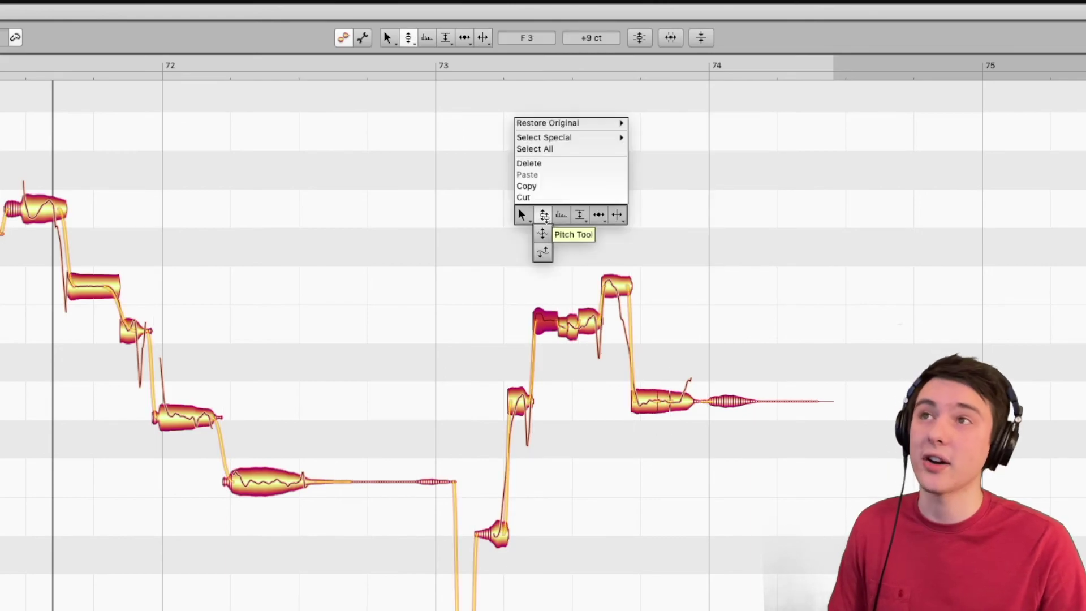
{"action": "left_click", "coordinate": [522, 215]}
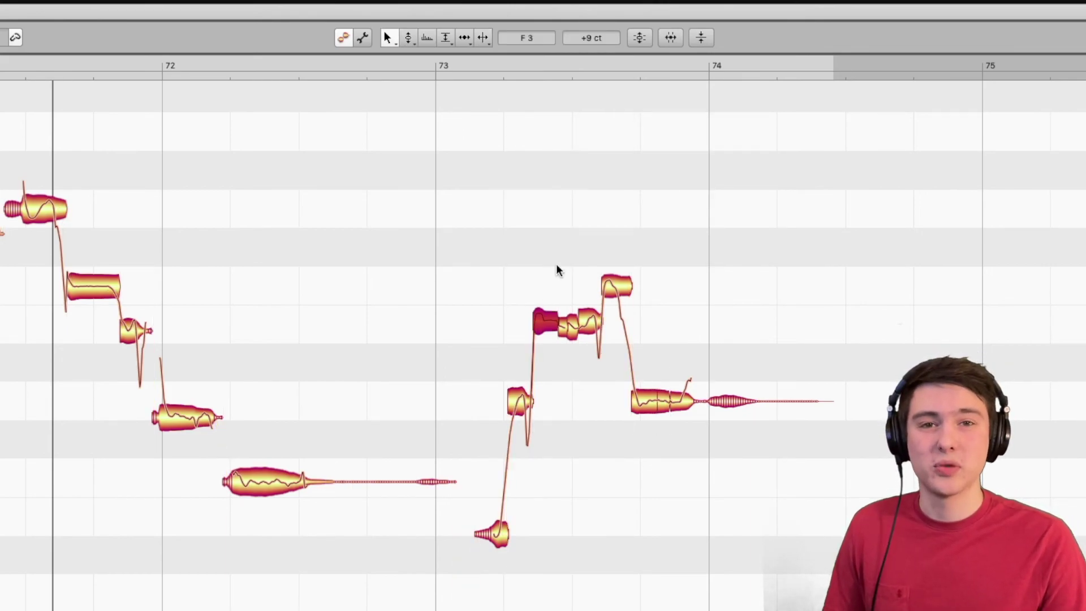